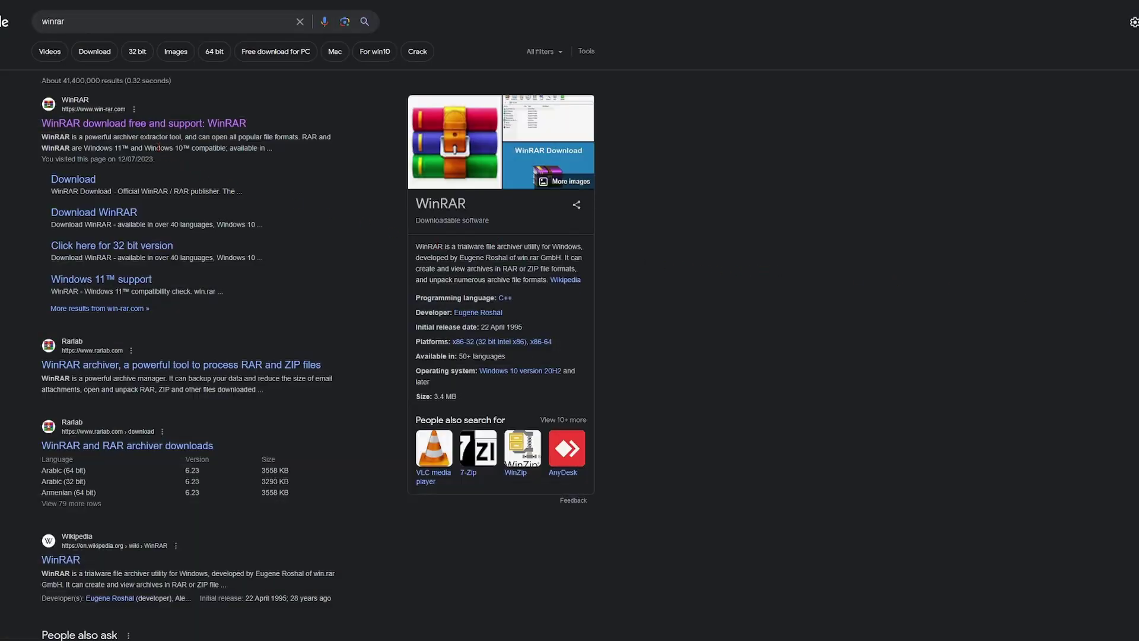
# Download the WinRAR 6.23 installer from the official win-rar.com download page.
pyautogui.click(143, 123)
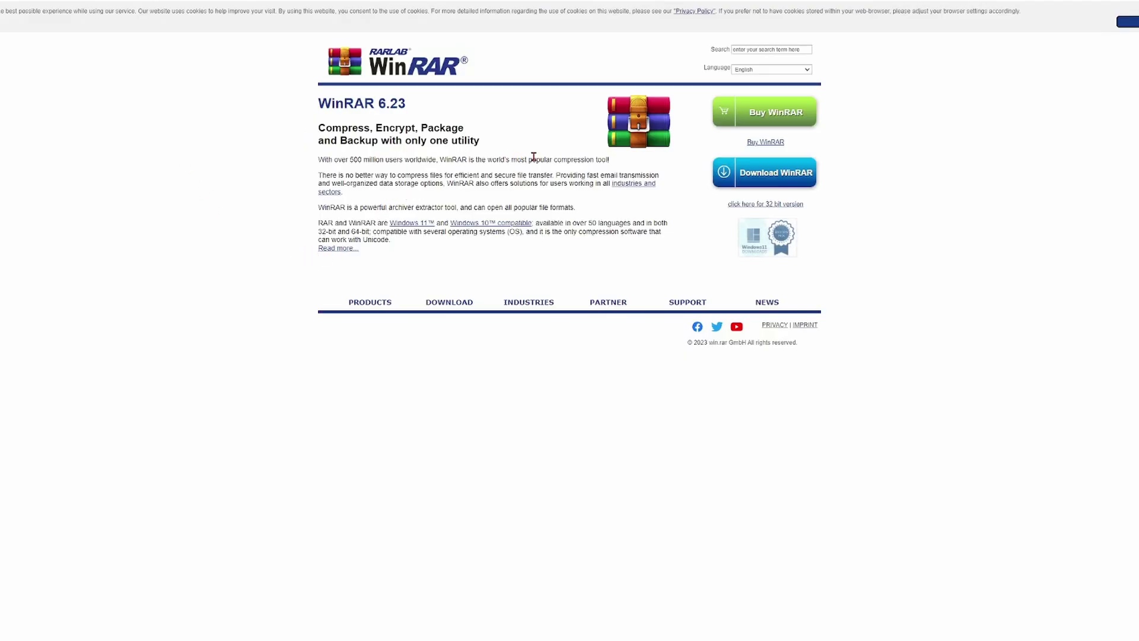
pyautogui.click(760, 178)
pyautogui.click(572, 383)
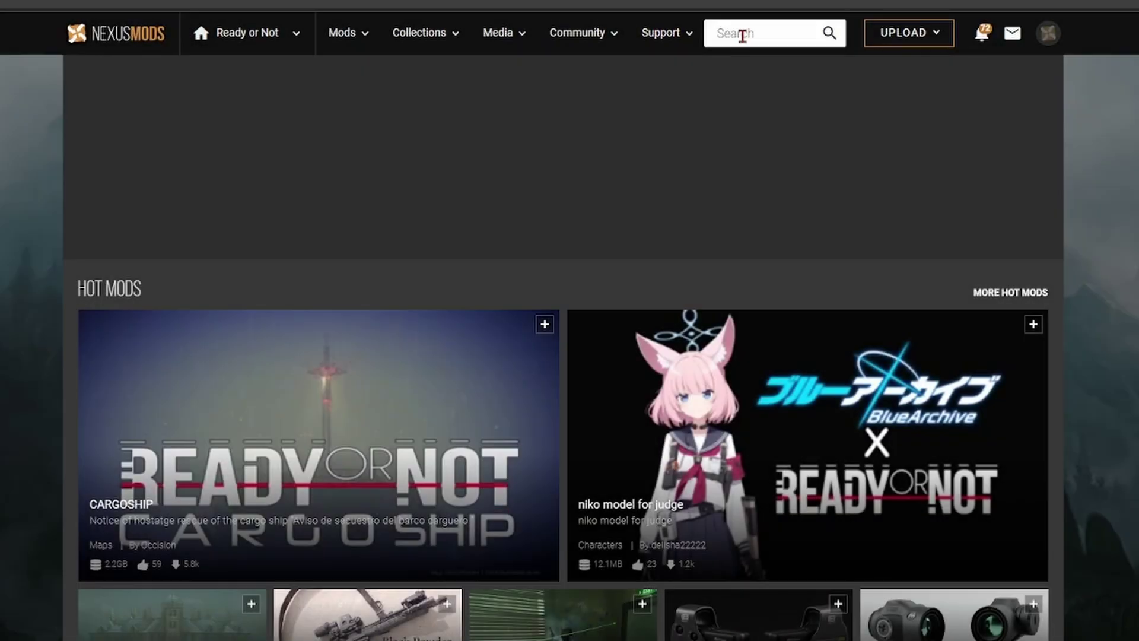
# Search Games for 'ready or not', then search its mods for 'body cam'.
pyautogui.click(744, 34)
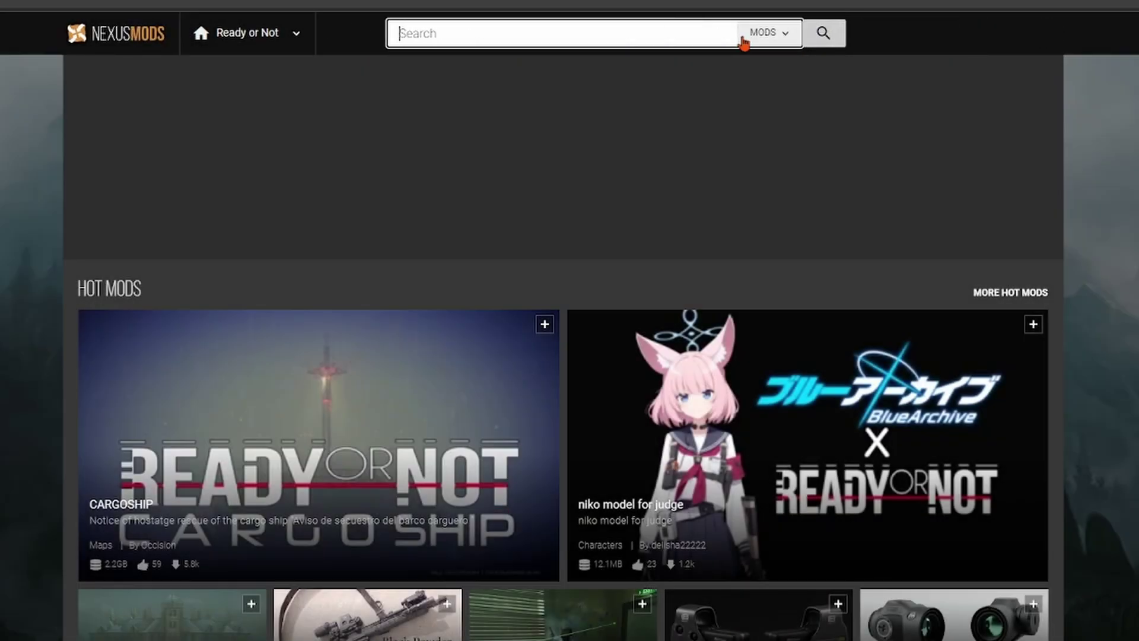
pyautogui.click(782, 35)
pyautogui.click(748, 83)
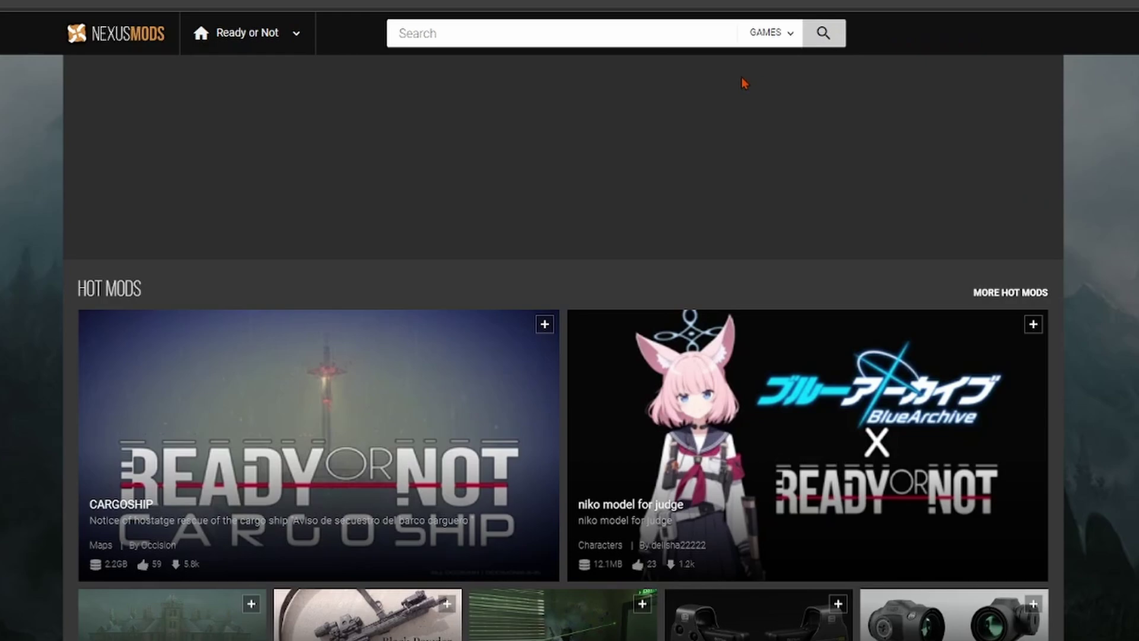
pyautogui.write('ready or not')
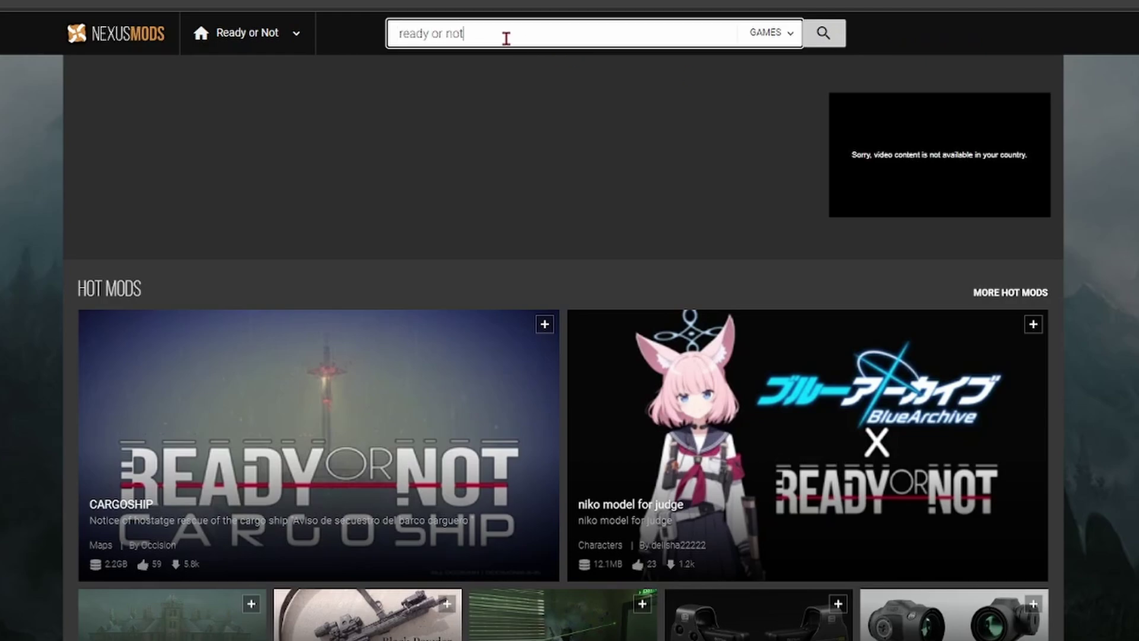
pyautogui.press('Return')
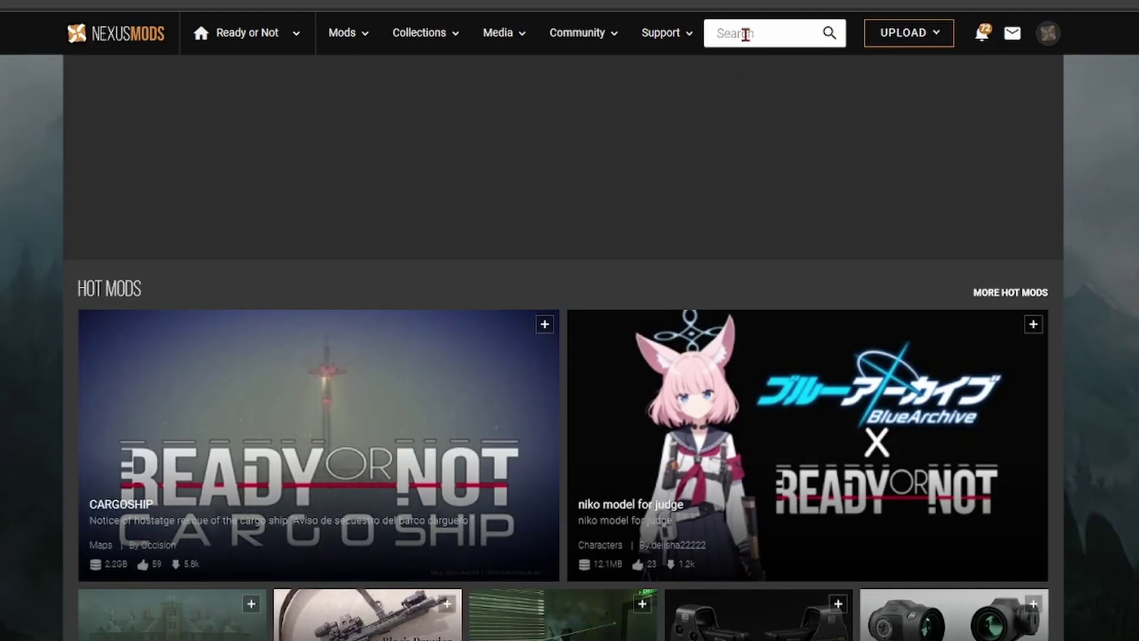
pyautogui.click(738, 33)
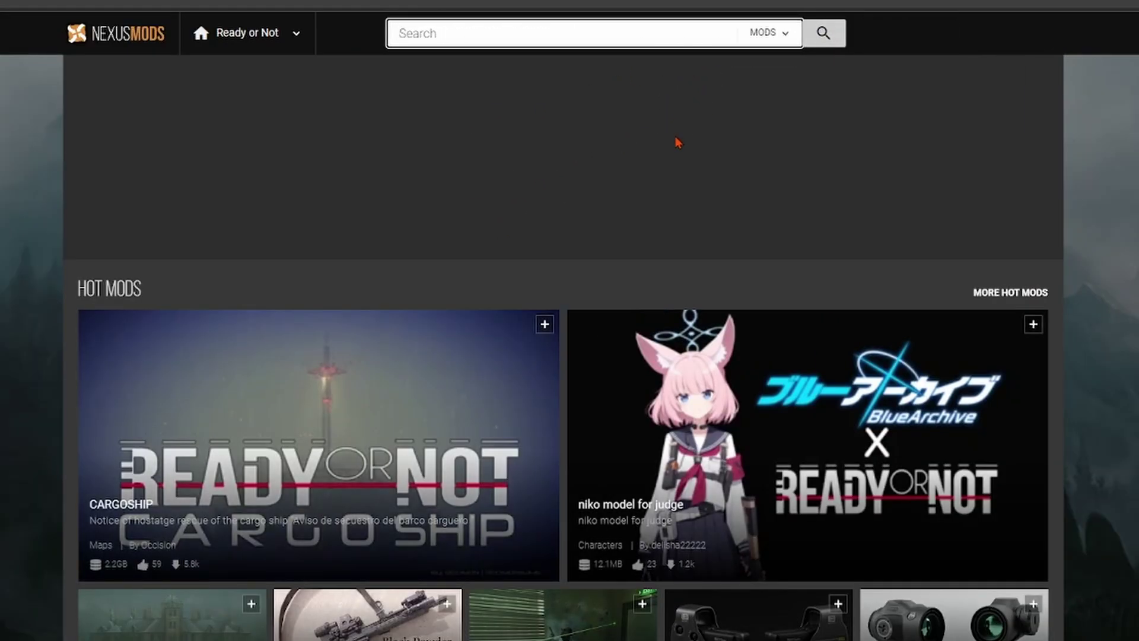
pyautogui.write('body ca')
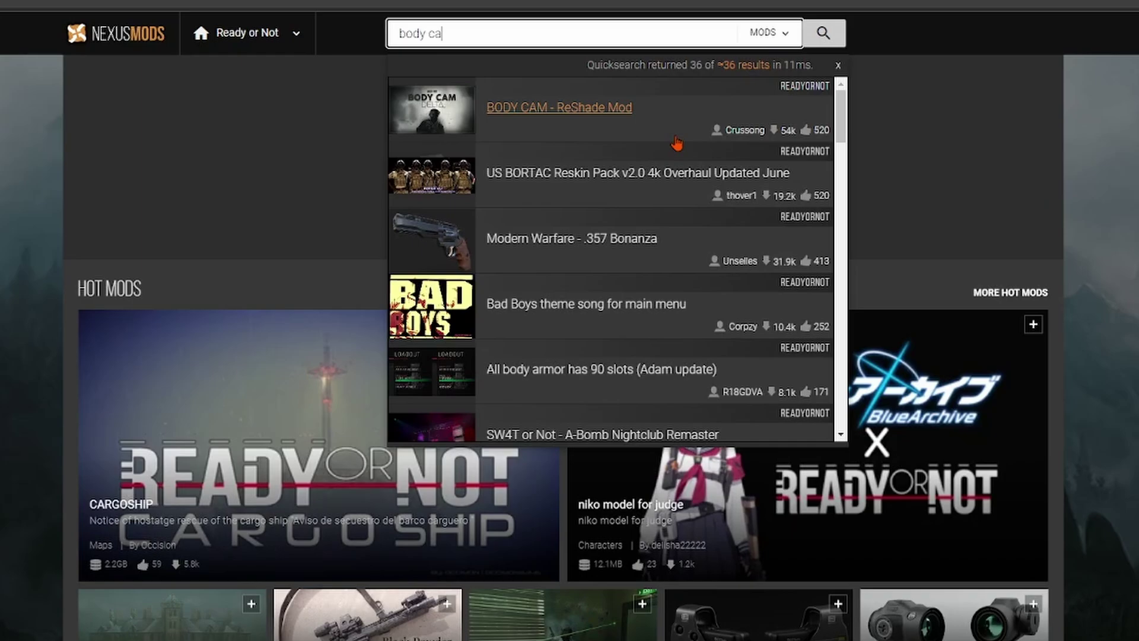
pyautogui.write('m')
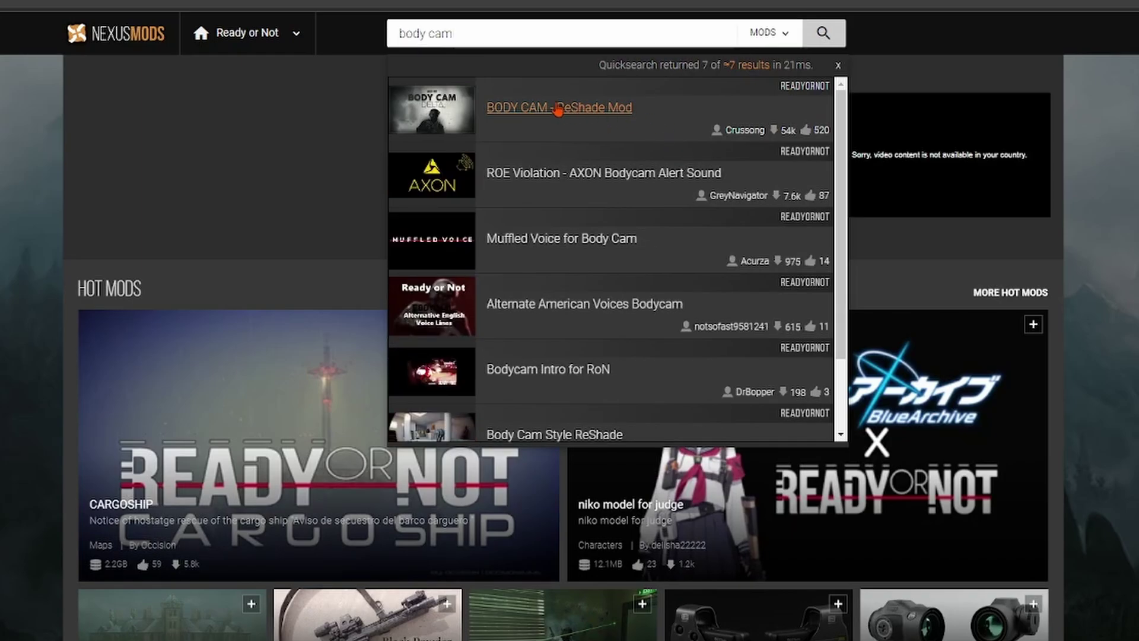
# Download the Body Cam DELTA file, then the ReShade installer from ReShade's site.
pyautogui.click(559, 107)
pyautogui.scroll(-2, 558, 109)
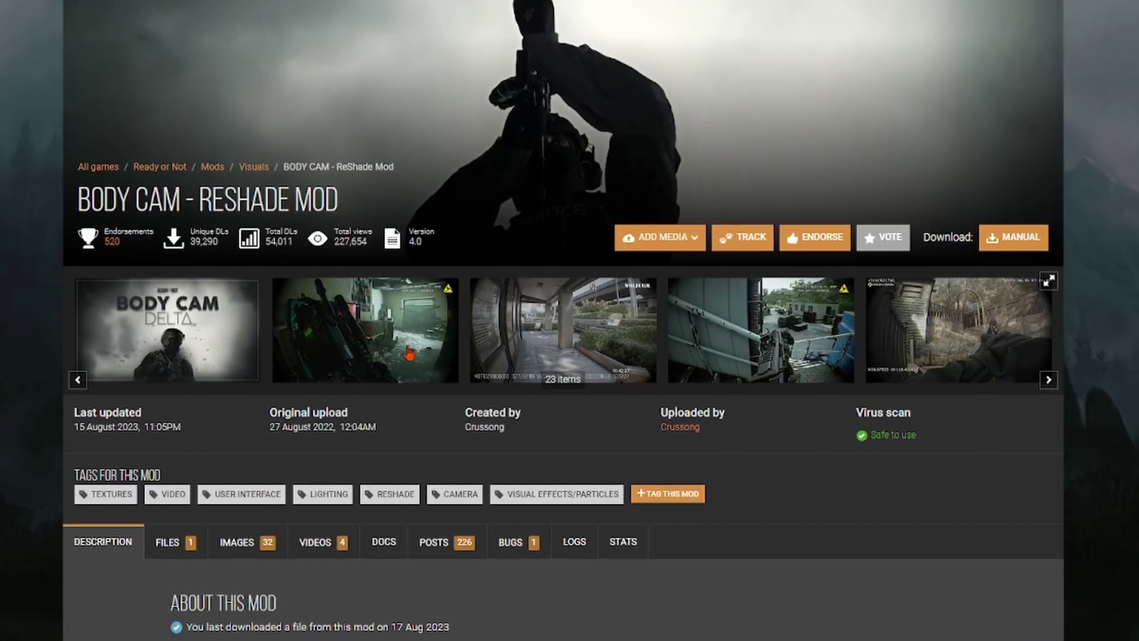
pyautogui.scroll(-2, 410, 355)
pyautogui.click(168, 367)
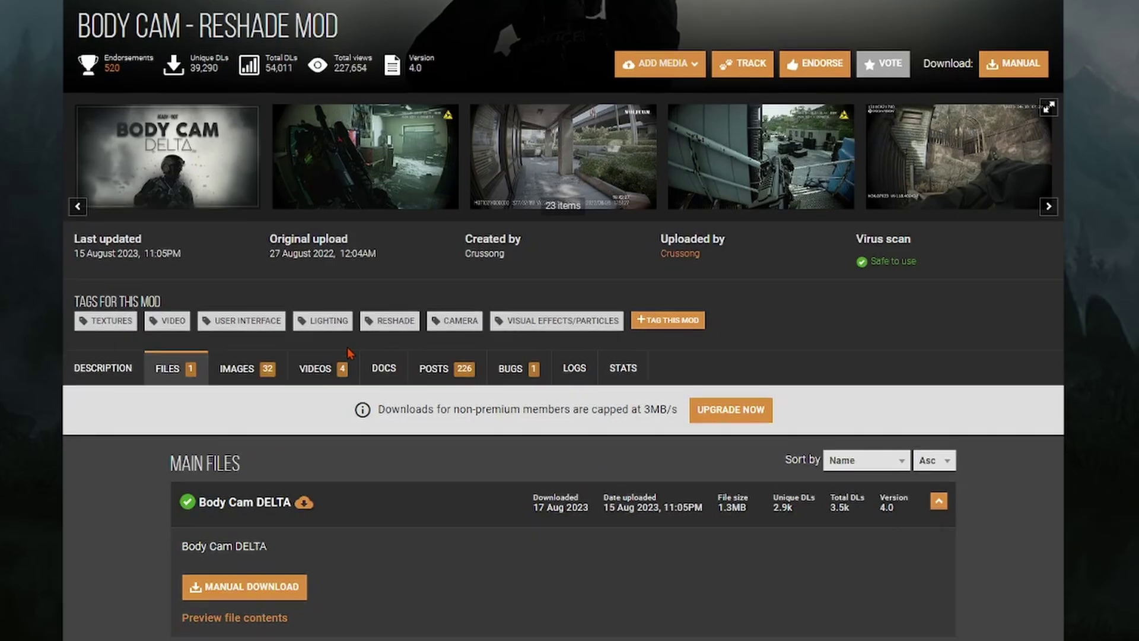
pyautogui.scroll(-3, 349, 353)
pyautogui.click(247, 370)
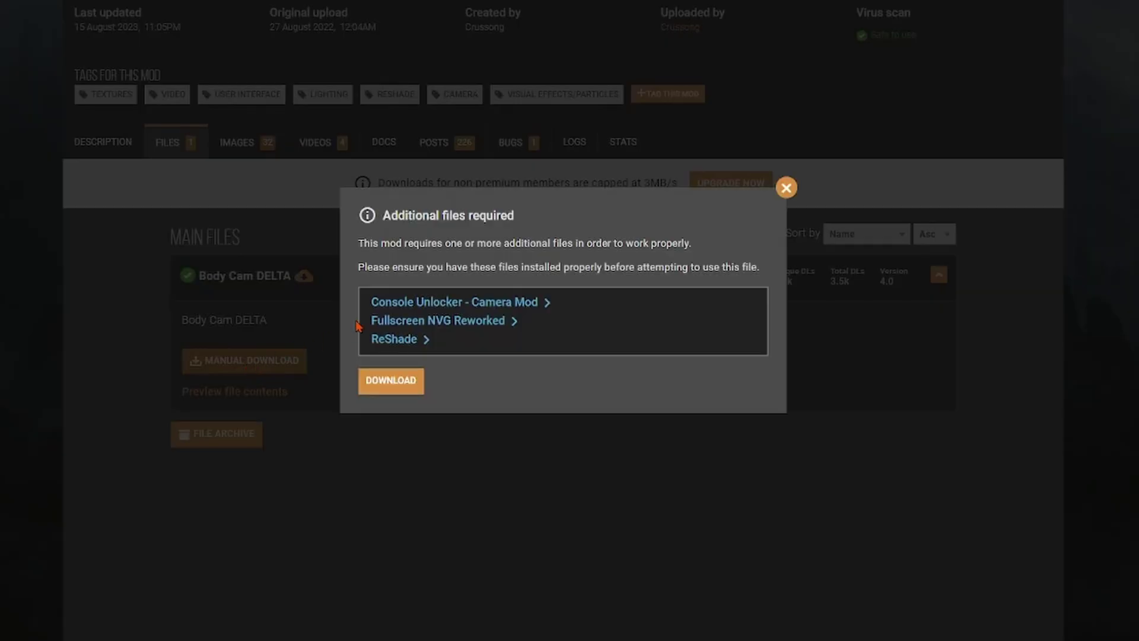
pyautogui.click(393, 339)
pyautogui.scroll(-5, 455, 318)
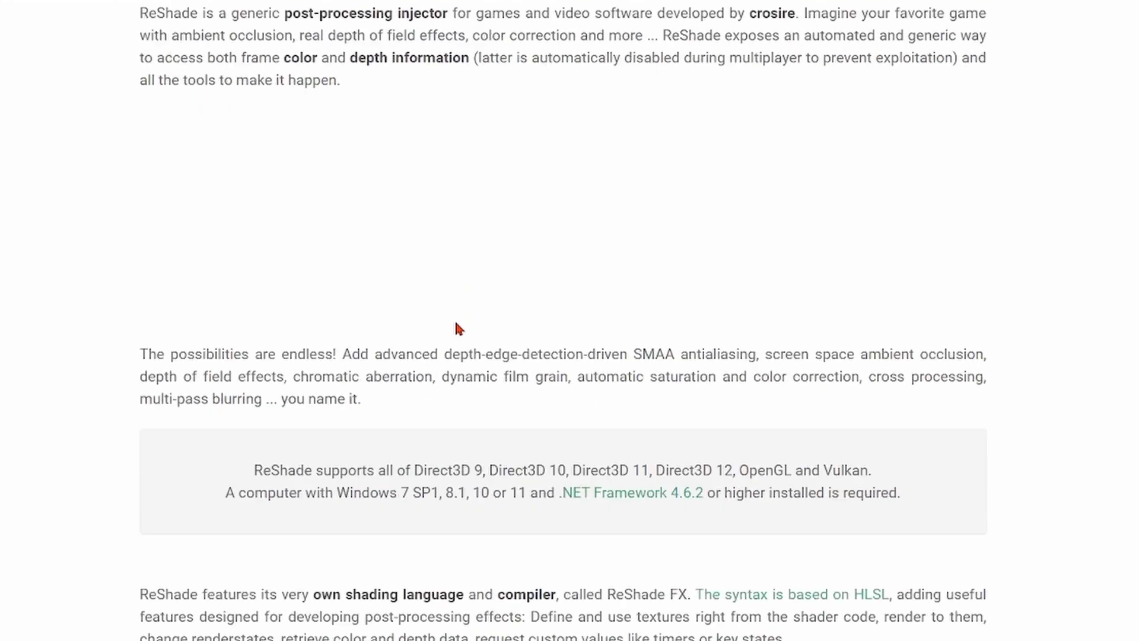
pyautogui.scroll(-5, 455, 323)
pyautogui.scroll(-4, 455, 322)
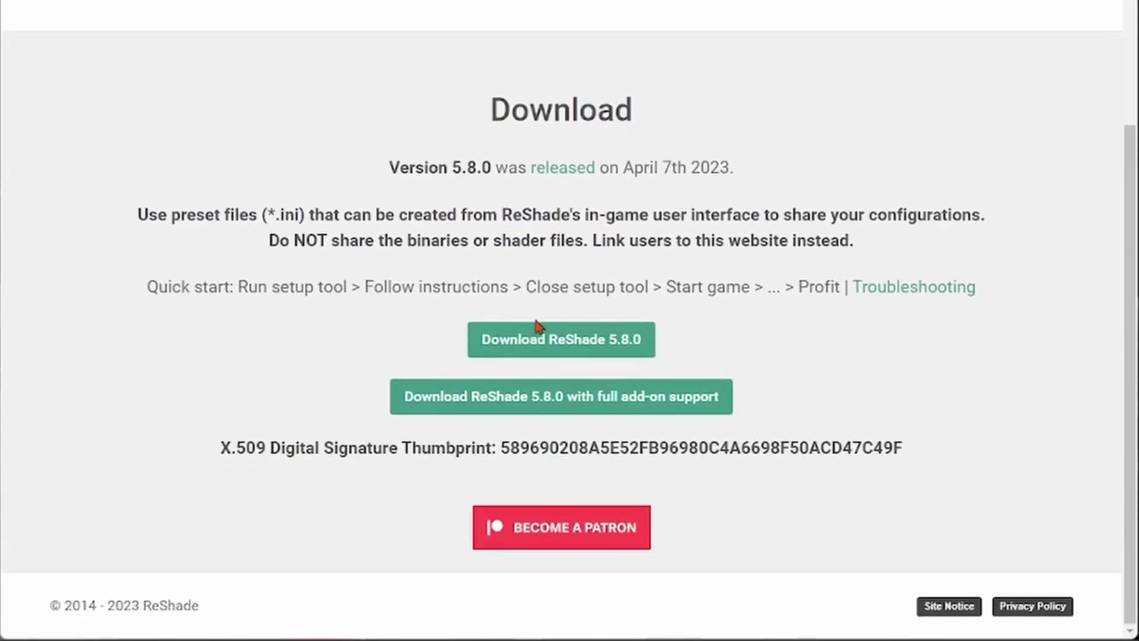
pyautogui.click(561, 344)
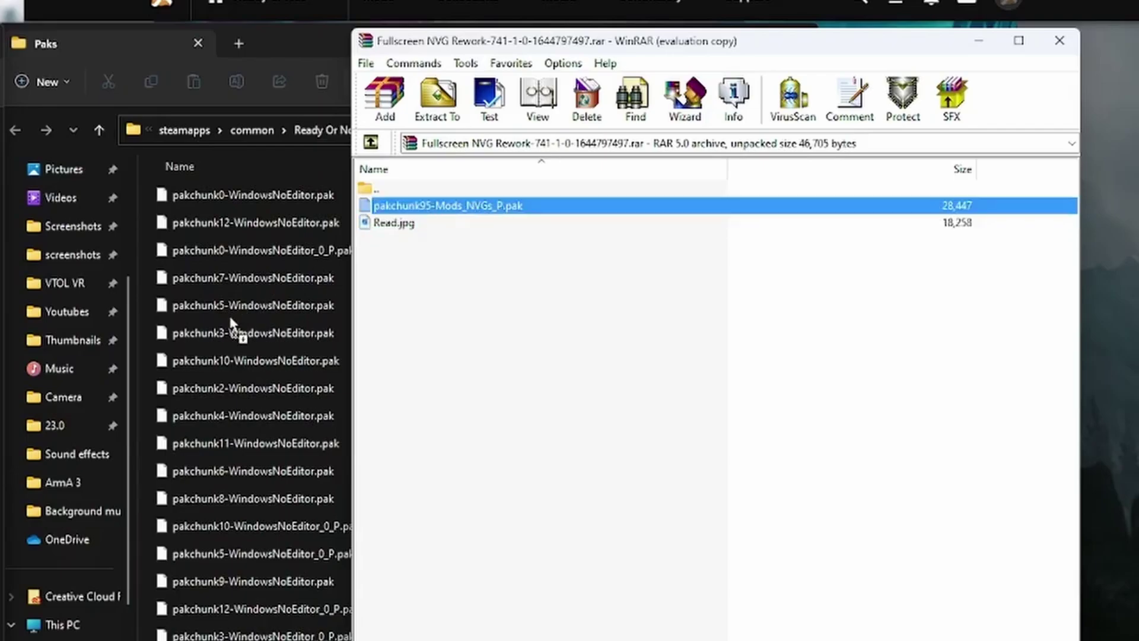
# Navigate Program Files (x86) > SteamLibrary > steamapps > common > Ready Or Not > ReadyOrNot > Content > Paks.
pyautogui.click(233, 326)
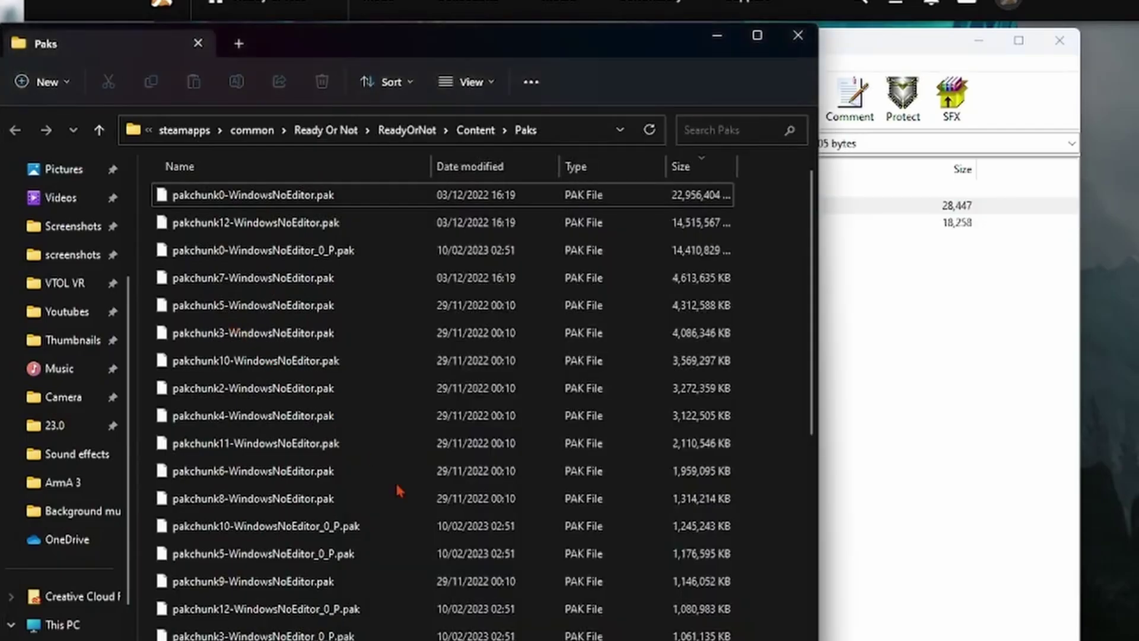
pyautogui.scroll(-5, 402, 481)
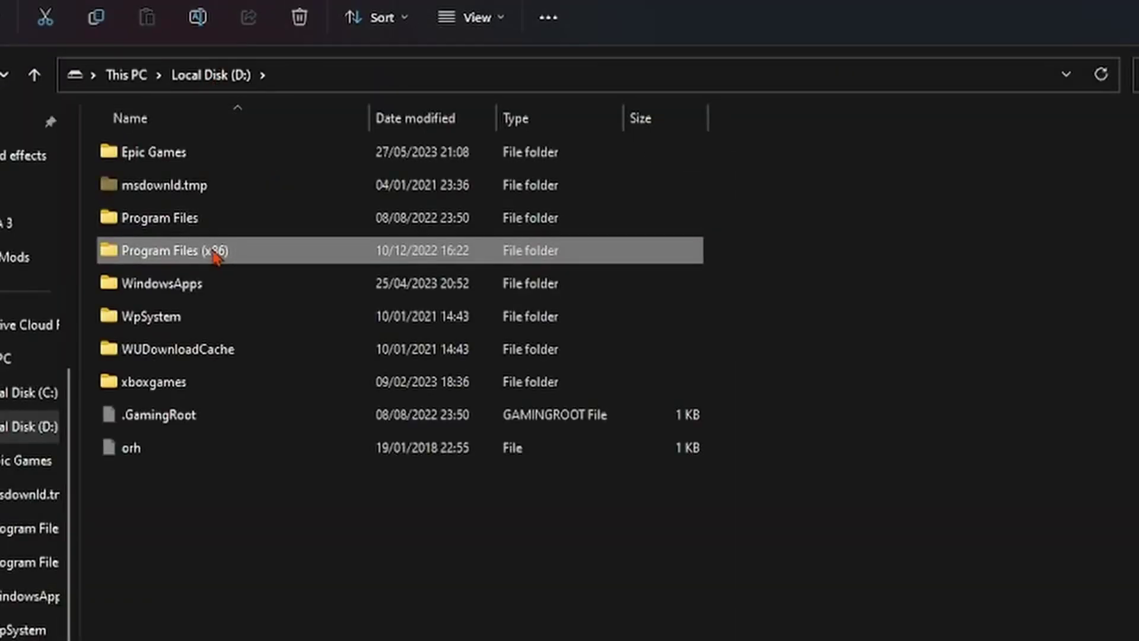
pyautogui.doubleClick(217, 251)
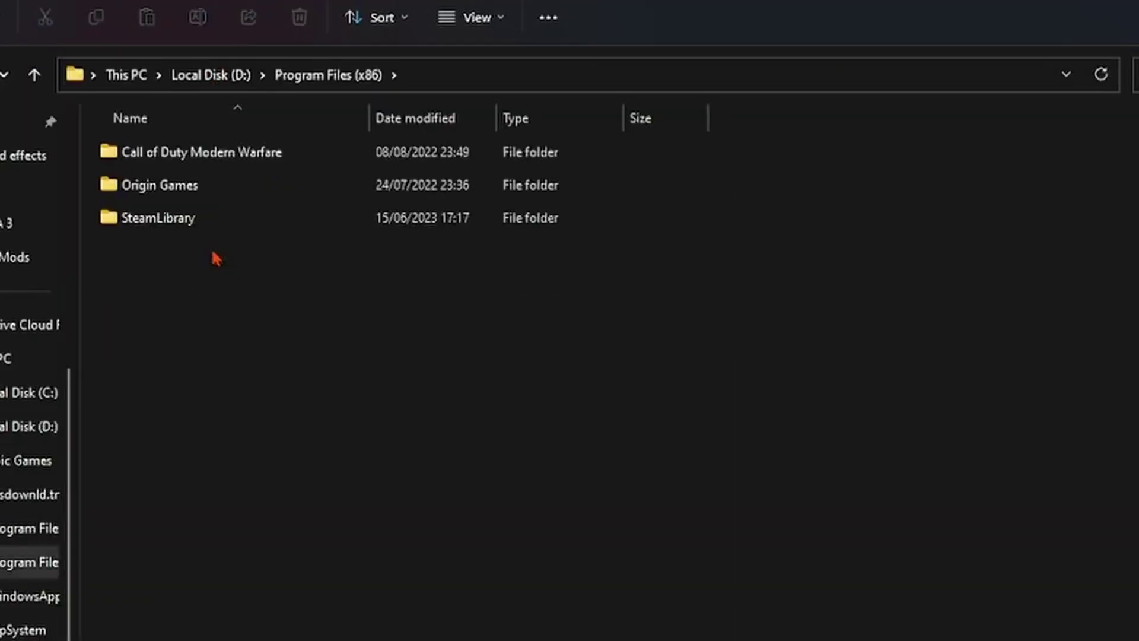
pyautogui.doubleClick(158, 216)
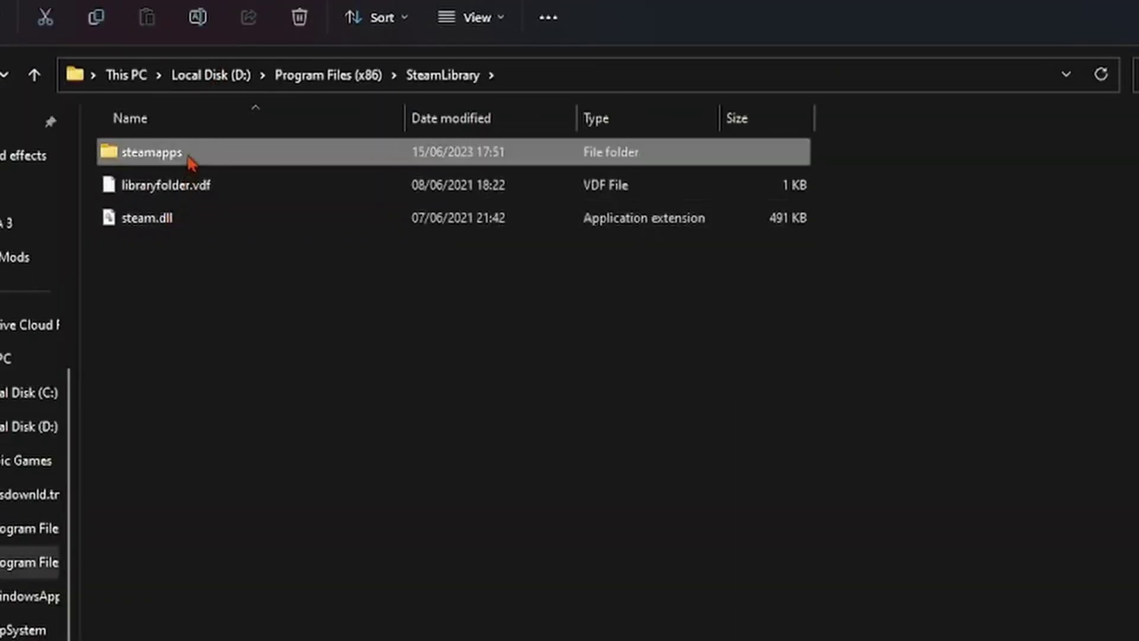
pyautogui.doubleClick(152, 153)
pyautogui.doubleClick(149, 152)
pyautogui.scroll(-2, 187, 267)
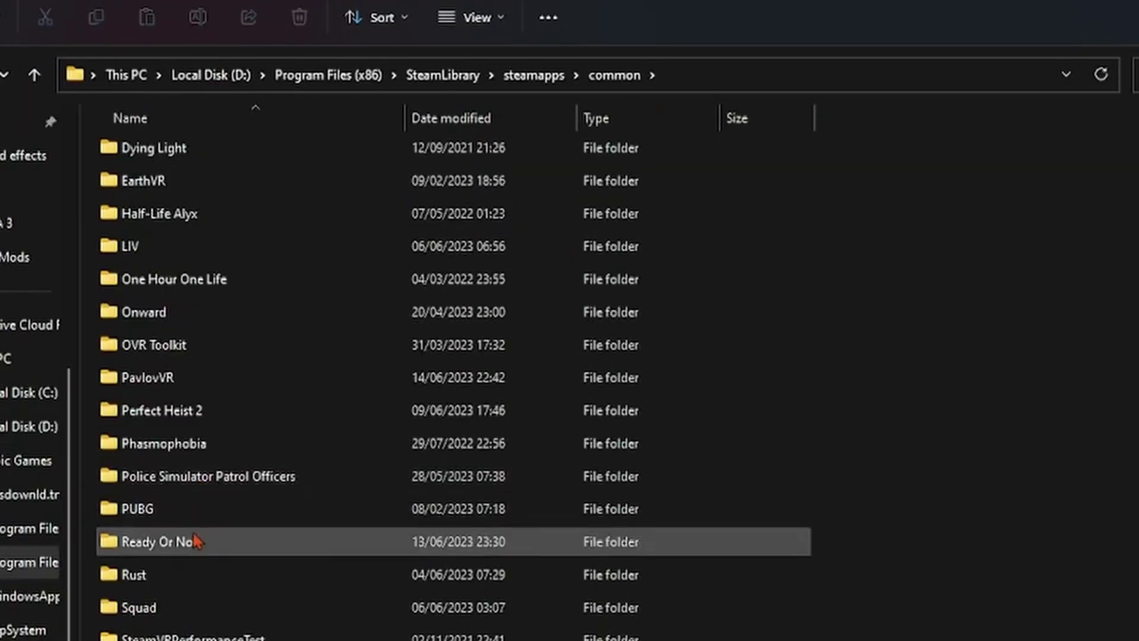
pyautogui.doubleClick(183, 551)
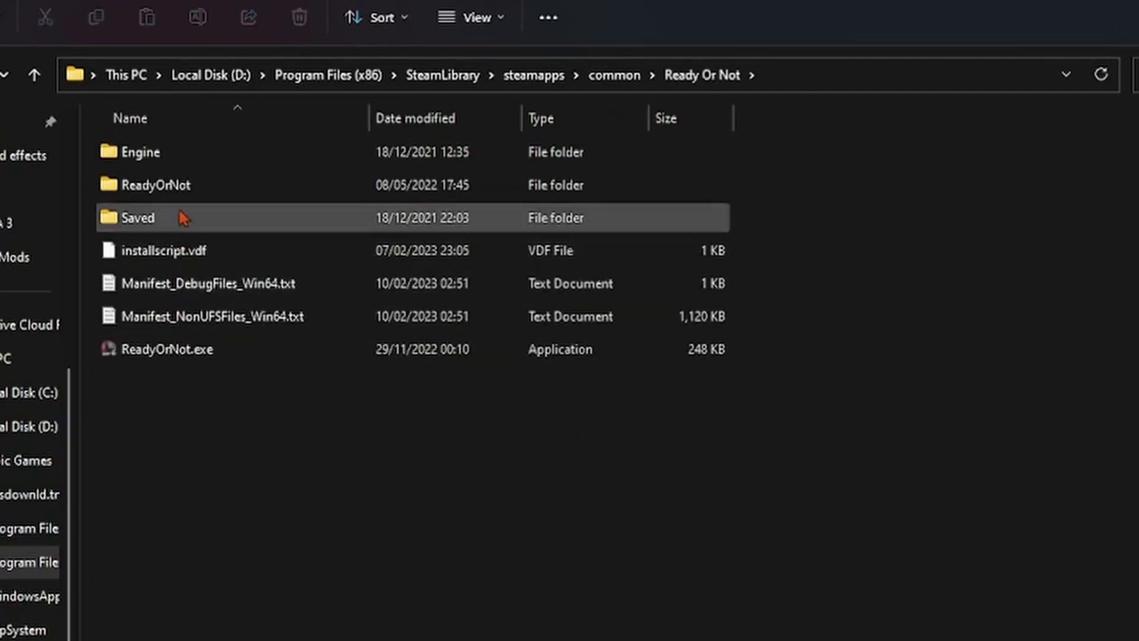
pyautogui.doubleClick(160, 185)
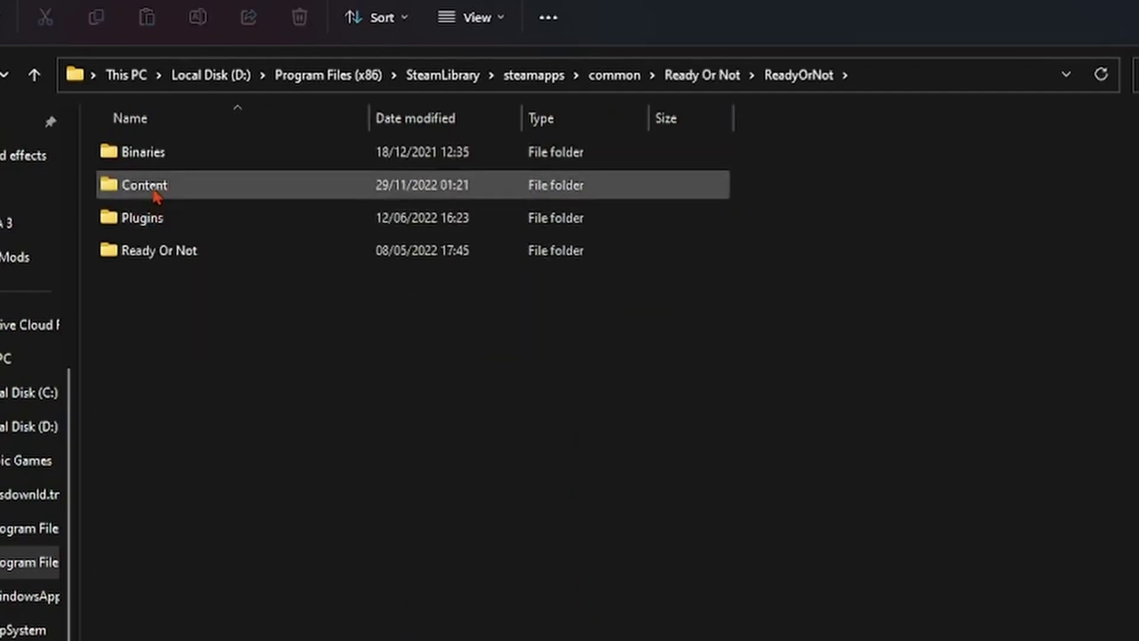
pyautogui.doubleClick(145, 185)
pyautogui.doubleClick(154, 219)
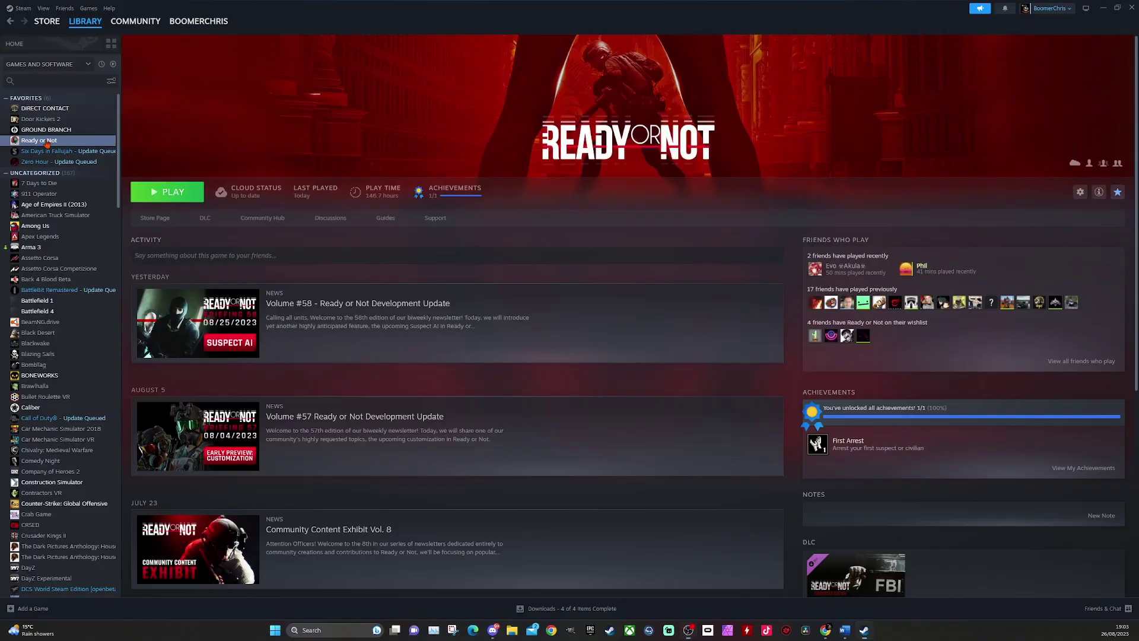
# Browse Ready or Not's installed files from its Steam properties.
pyautogui.rightClick(47, 142)
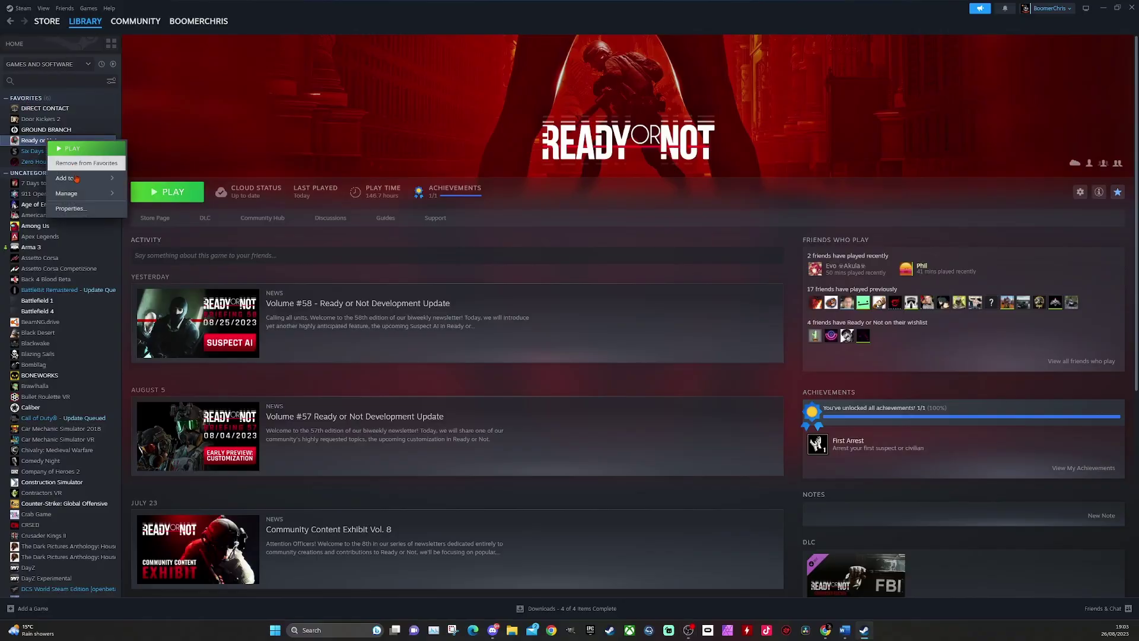
pyautogui.click(76, 240)
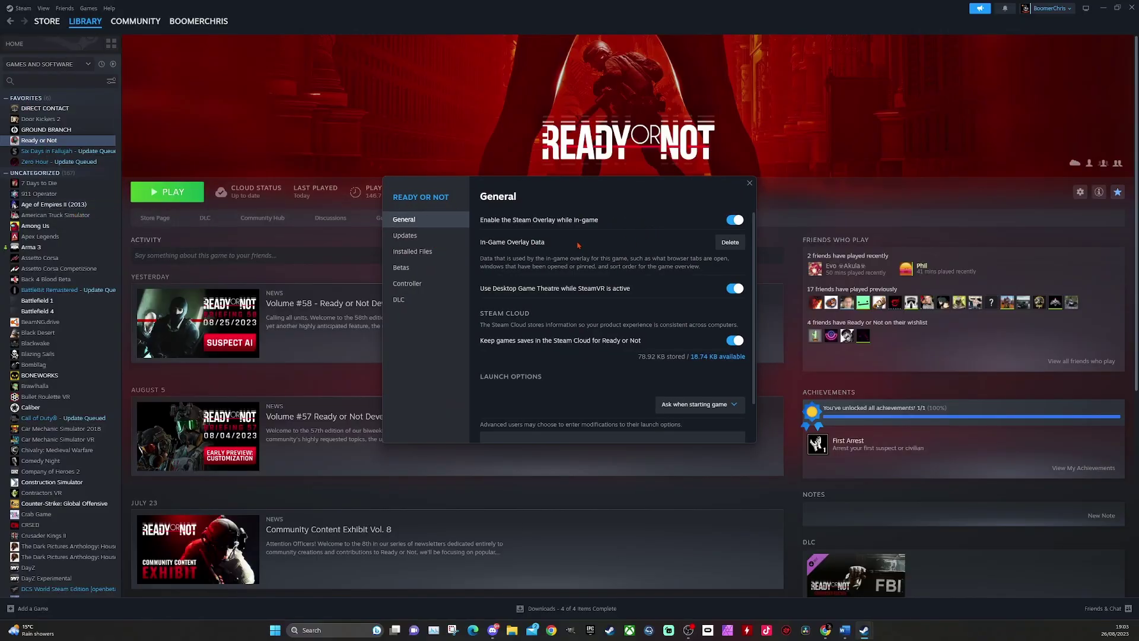
pyautogui.click(410, 252)
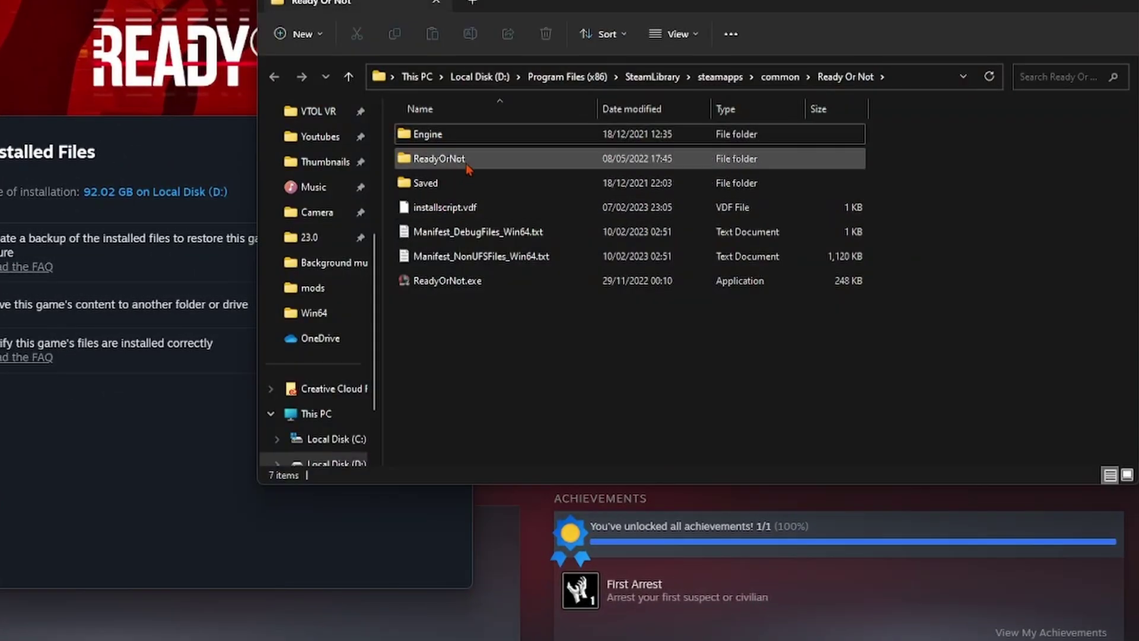
# Move into the ReadyOrNot folder and on to its Binaries folder.
pyautogui.doubleClick(478, 165)
pyautogui.doubleClick(445, 171)
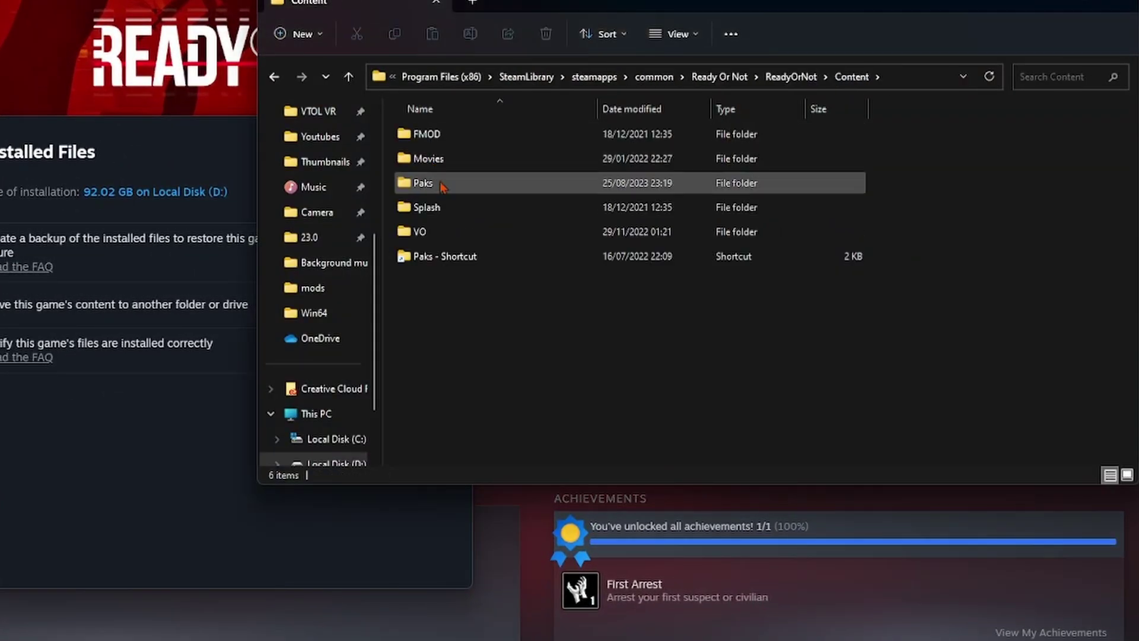
pyautogui.click(445, 255)
pyautogui.click(791, 77)
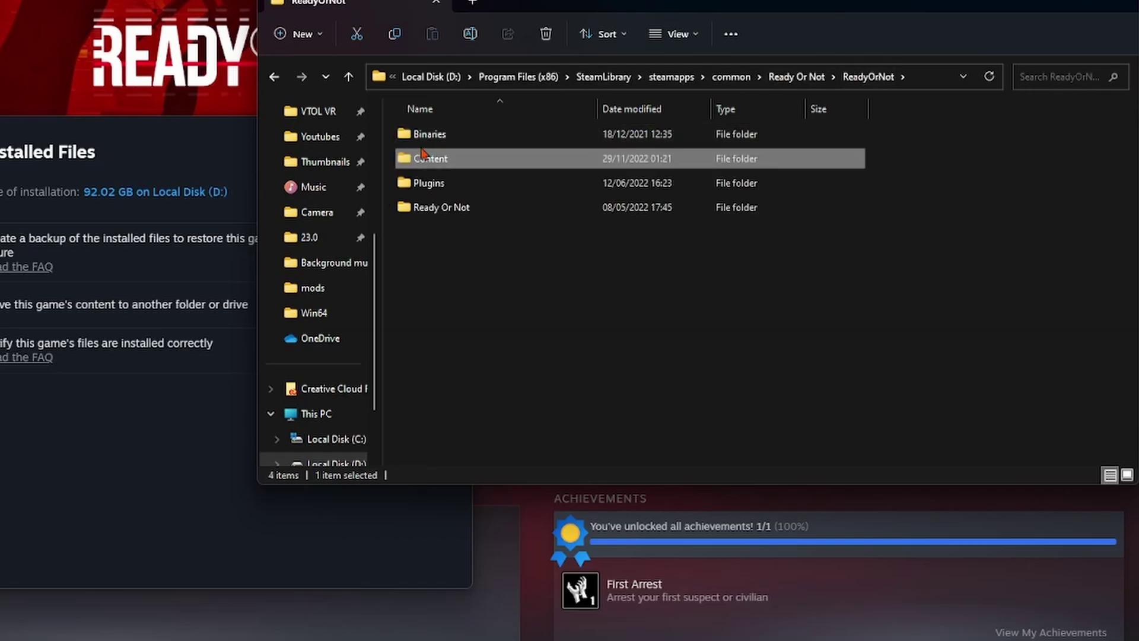
# Launch ReShade Setup and target the ReadyOrNot-Win64-Shipping executable.
pyautogui.doubleClick(427, 133)
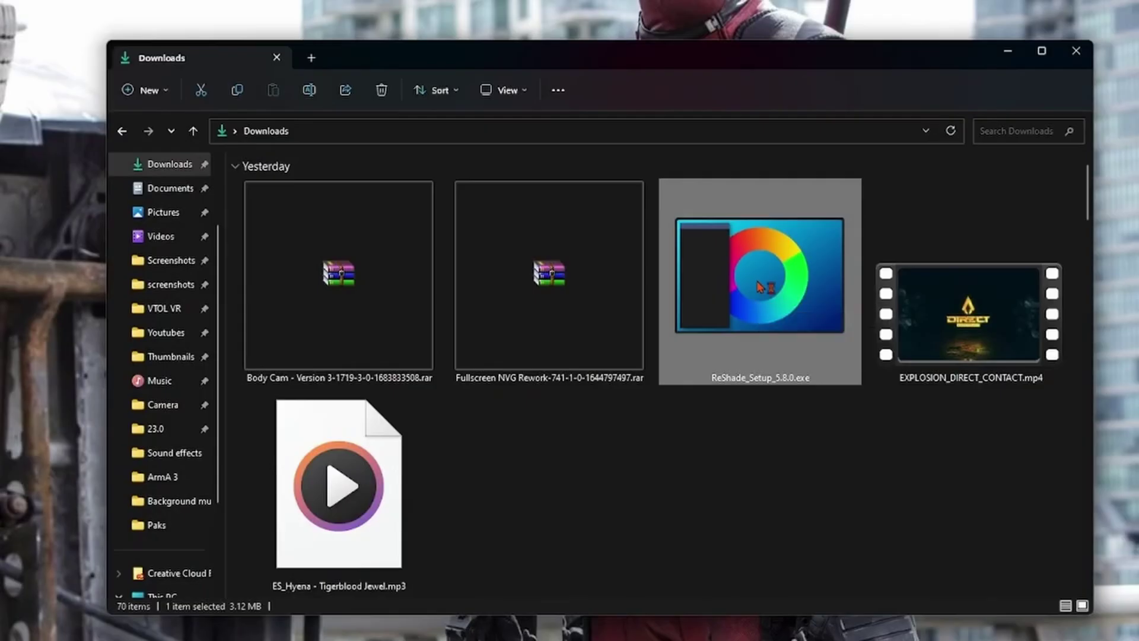
pyautogui.doubleClick(761, 287)
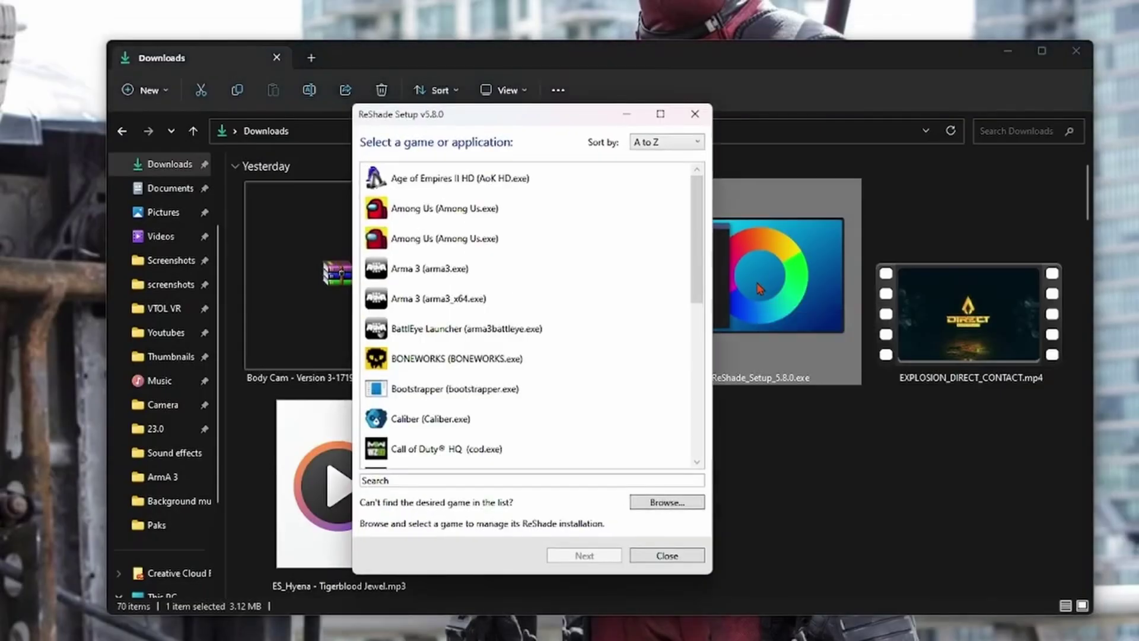
pyautogui.scroll(-15, 554, 301)
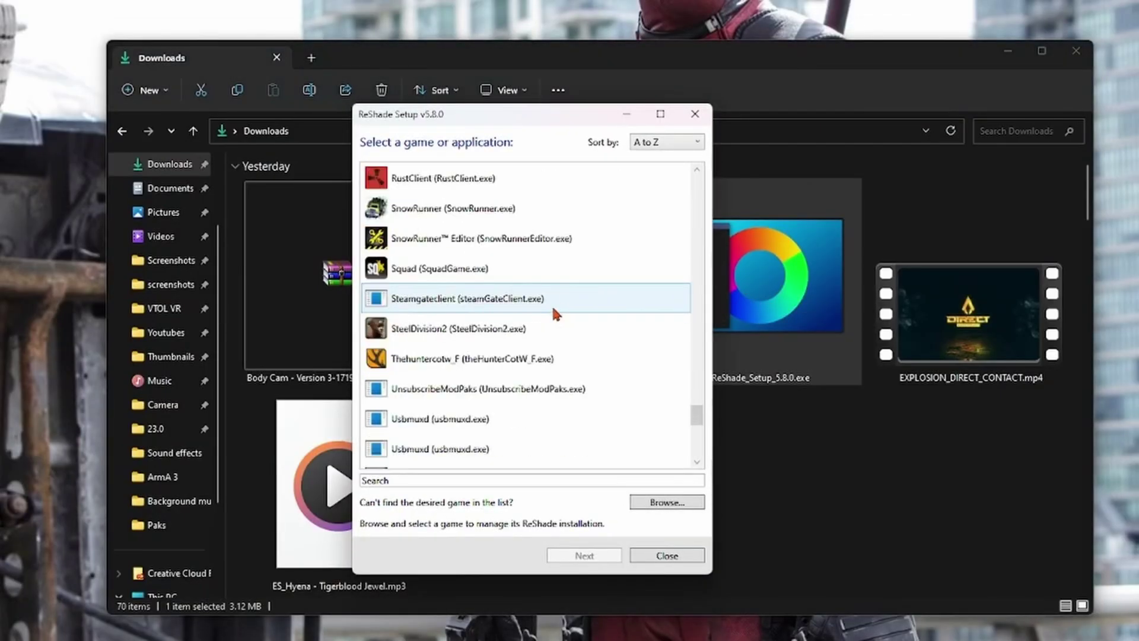
pyautogui.scroll(3, 552, 305)
pyautogui.scroll(2, 552, 304)
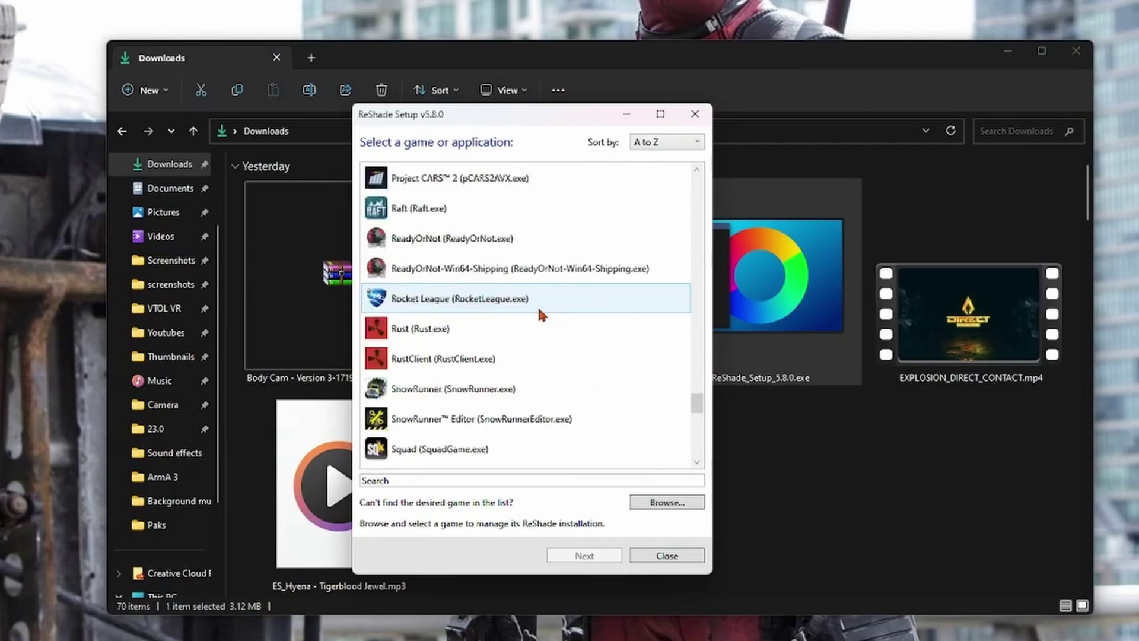
pyautogui.click(524, 272)
# Choose DirectX 10/11/12, skip the preset, and download all effect packages.
pyautogui.click(583, 555)
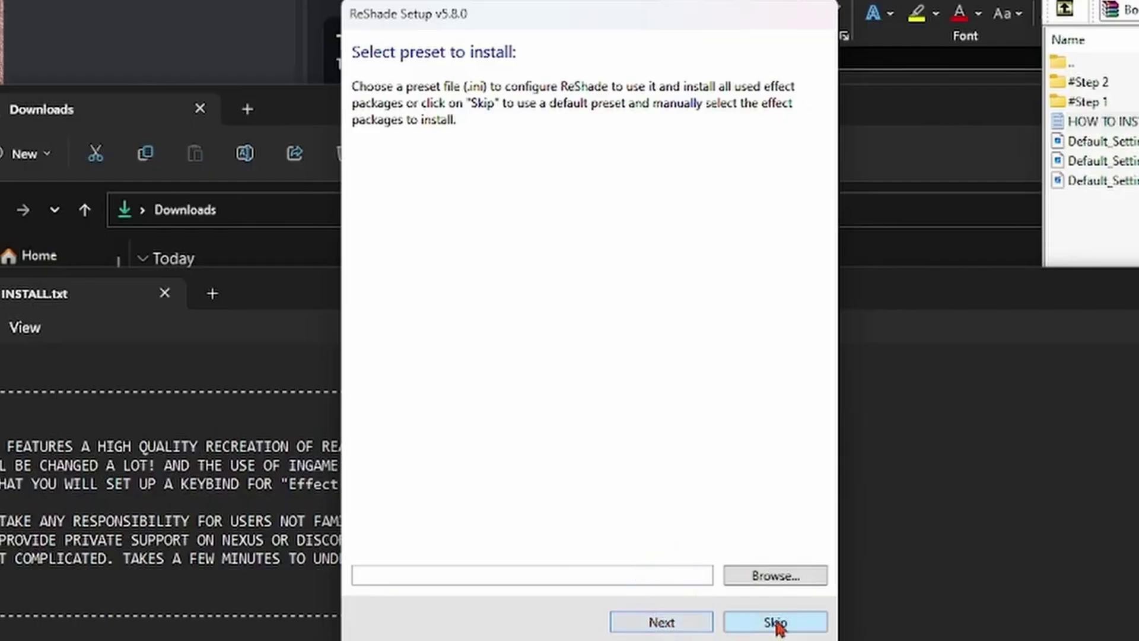
pyautogui.click(774, 622)
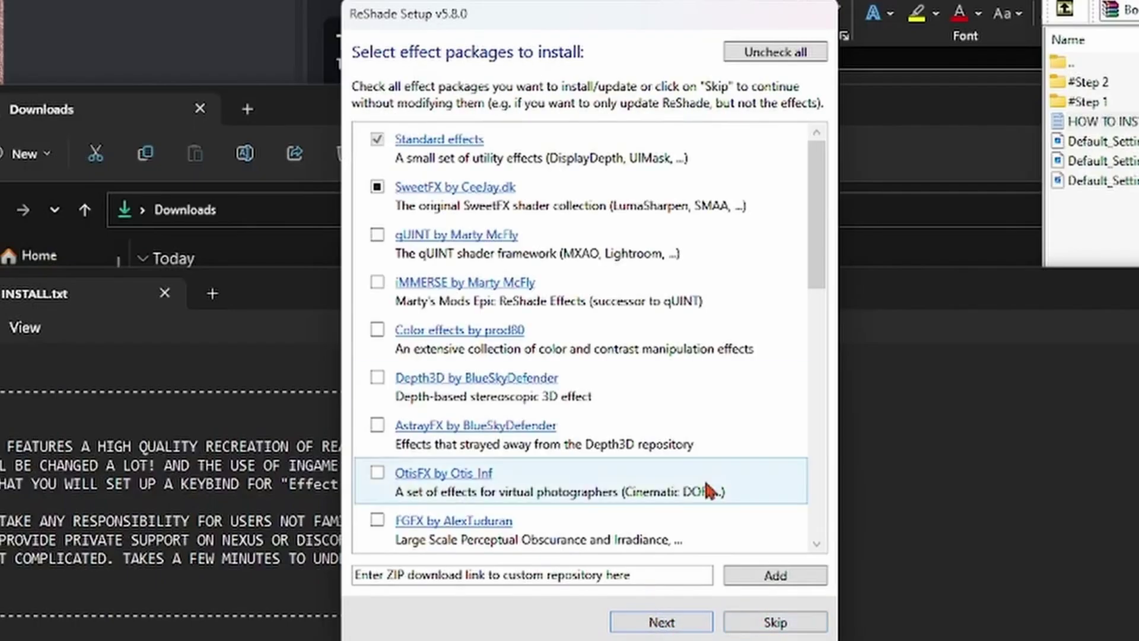
pyautogui.click(764, 55)
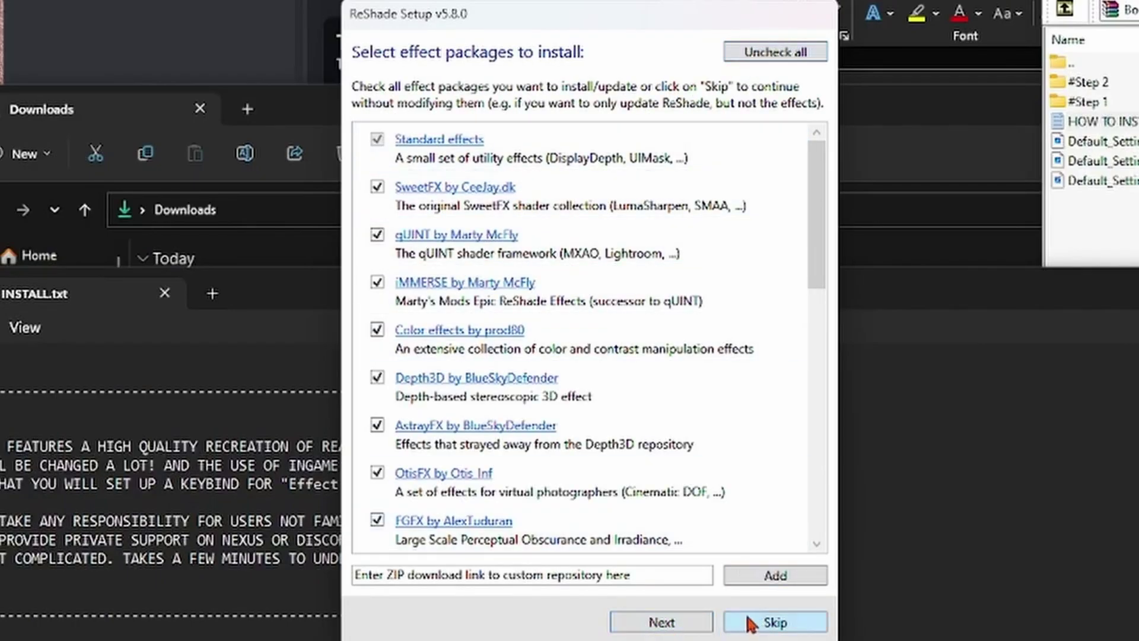
pyautogui.click(694, 623)
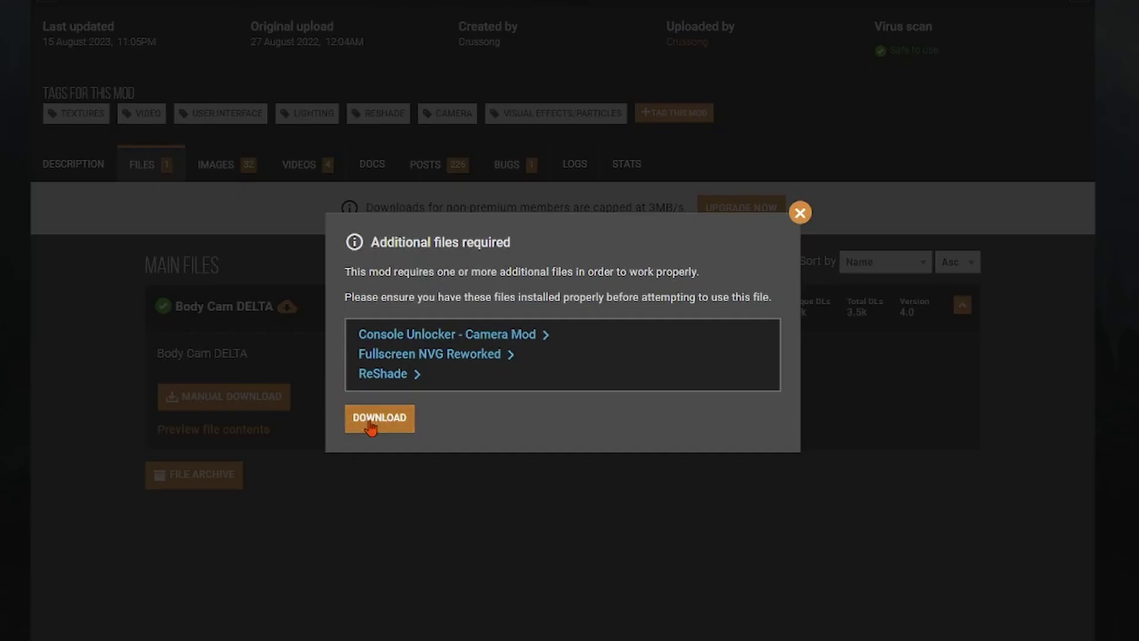
# Download the Body Cam DELTA file and open its archive in WinRAR.
pyautogui.click(379, 417)
pyautogui.click(605, 264)
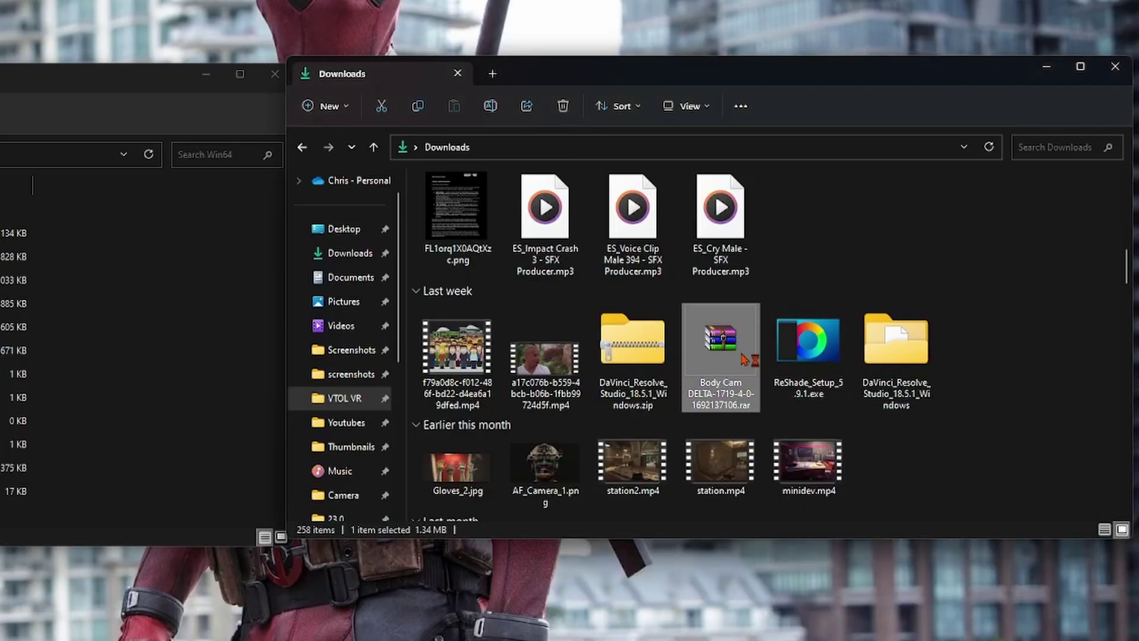
pyautogui.doubleClick(744, 357)
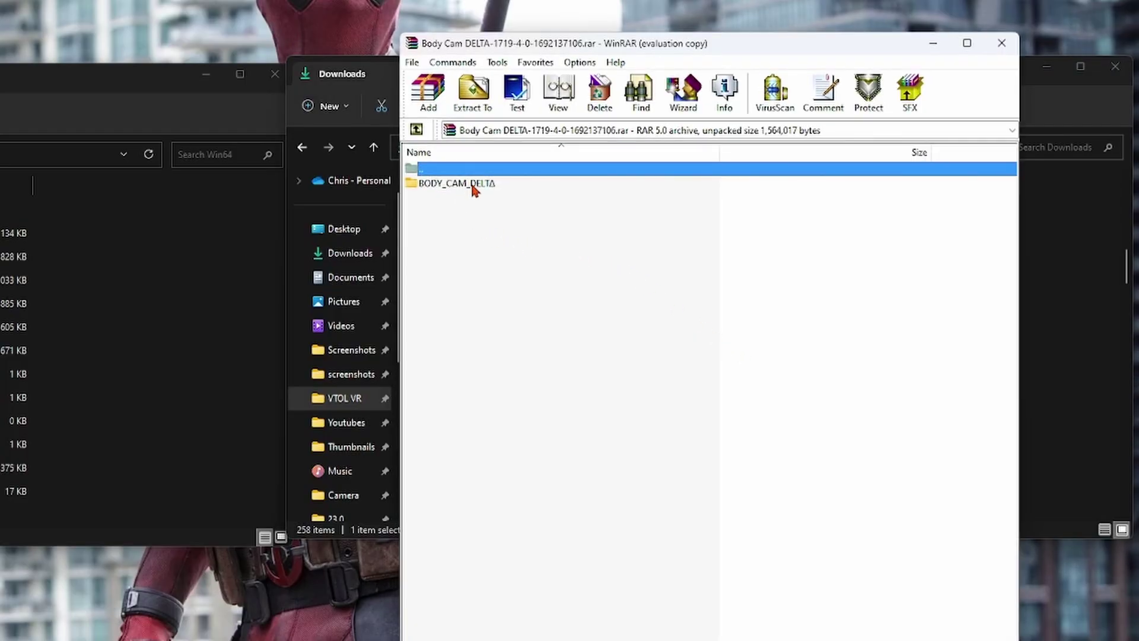
pyautogui.click(829, 402)
# Open BODY_CAM_DELTA > # FILES # and select reshade-shaders plus BODY_CAM_DELTA.ini.
pyautogui.doubleClick(457, 182)
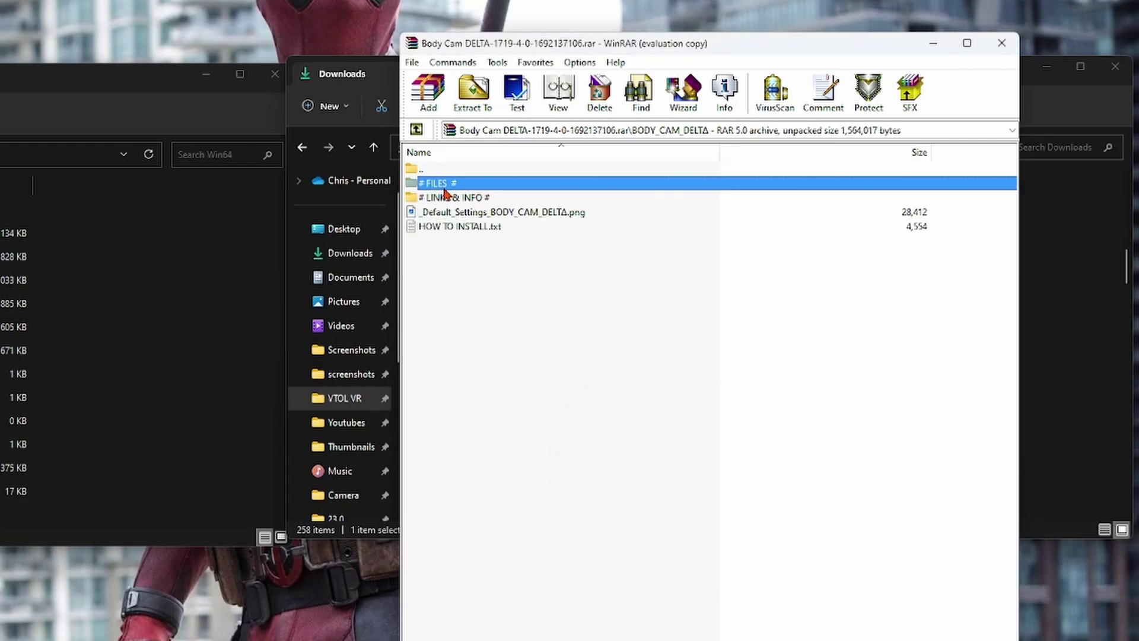
pyautogui.doubleClick(456, 182)
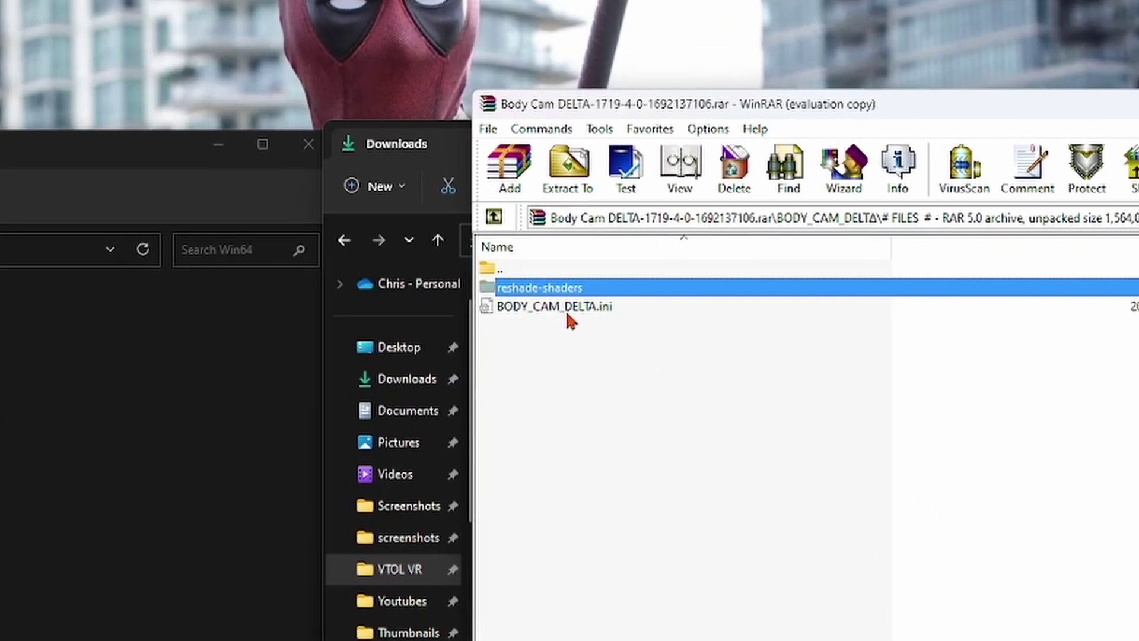
pyautogui.keyDown('ctrl'); pyautogui.click(480, 198); pyautogui.keyUp('ctrl')
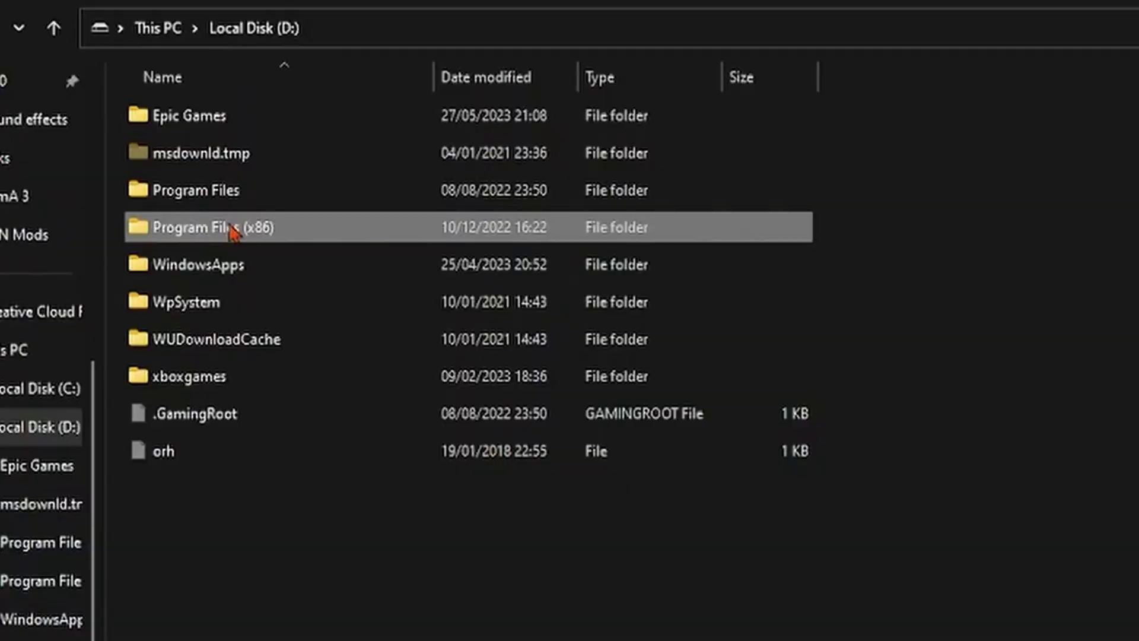
# Open D:\Program Files (x86)\SteamLibrary\steamapps\common.
pyautogui.doubleClick(234, 227)
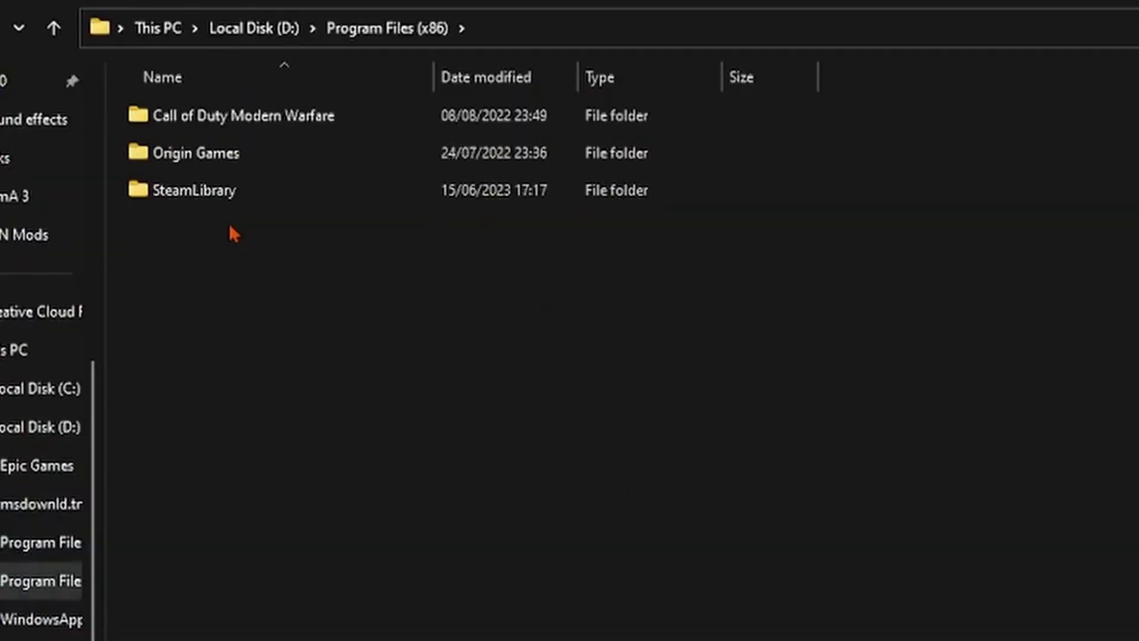
pyautogui.doubleClick(205, 189)
pyautogui.click(214, 120)
pyautogui.doubleClick(224, 128)
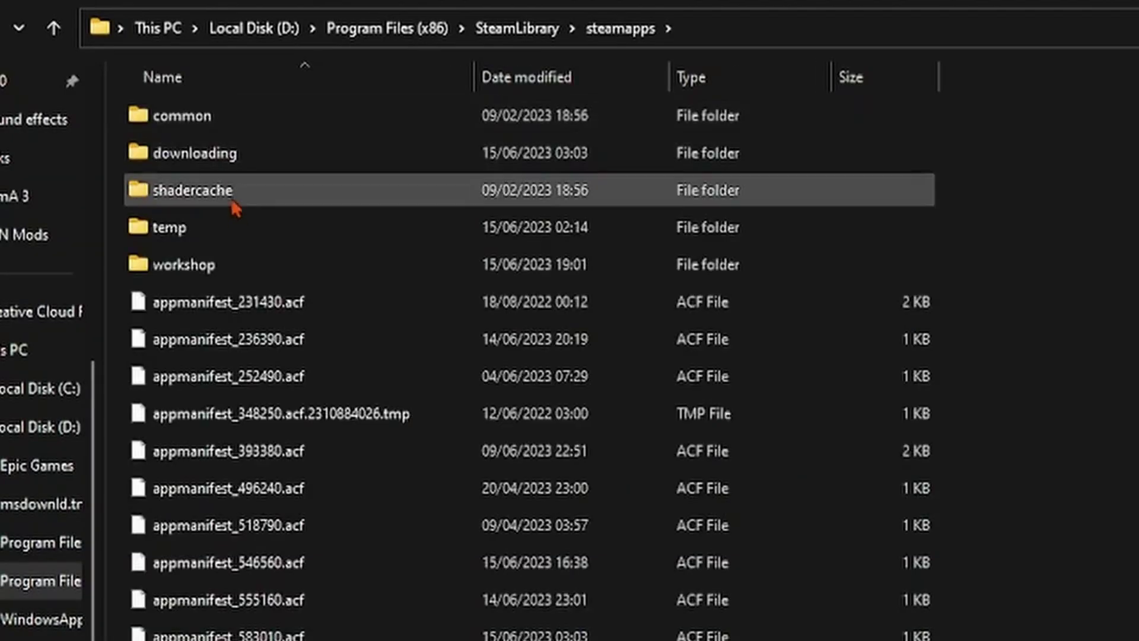
pyautogui.doubleClick(223, 120)
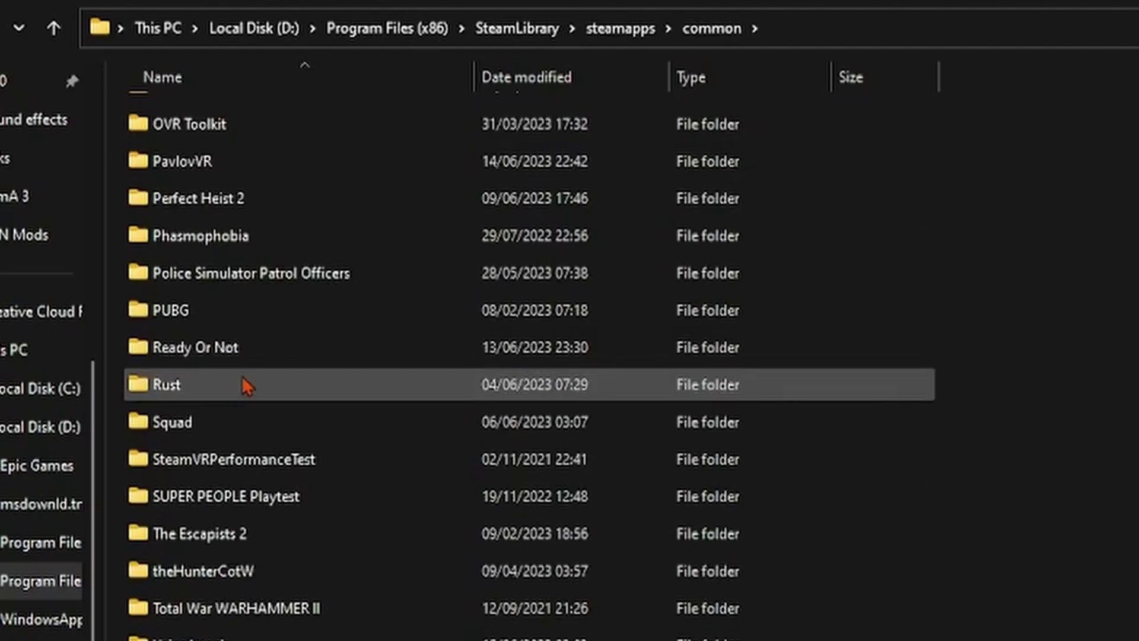
# Enter Ready Or Not\ReadyOrNot\Binaries\Win64 and replace the existing files with the mod's.
pyautogui.doubleClick(196, 347)
pyautogui.click(191, 153)
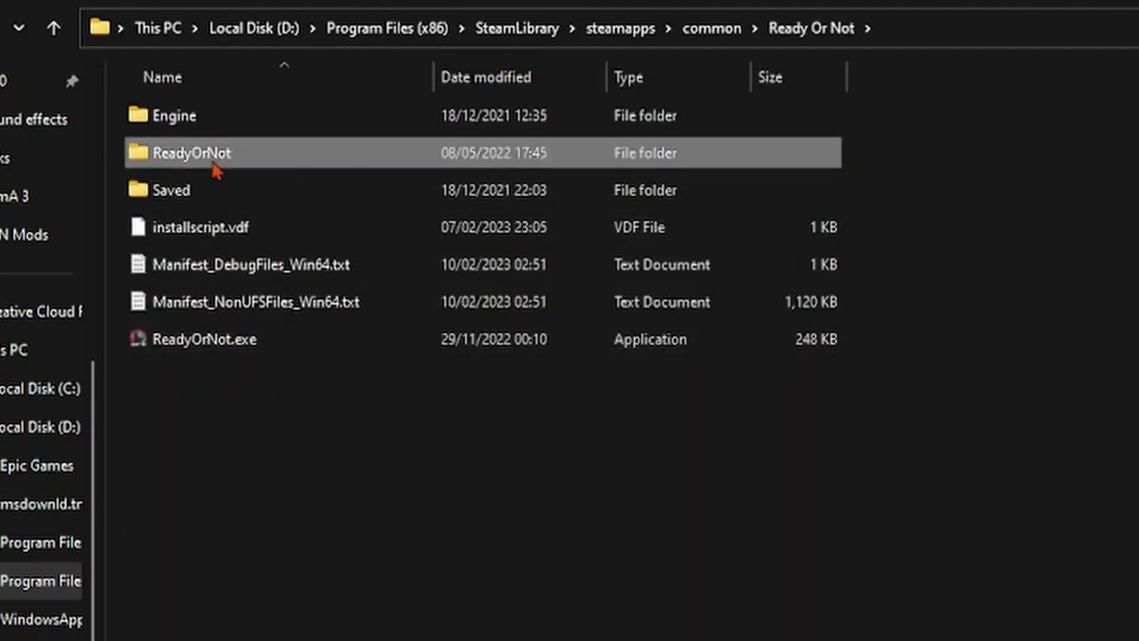
pyautogui.doubleClick(191, 153)
pyautogui.doubleClick(179, 116)
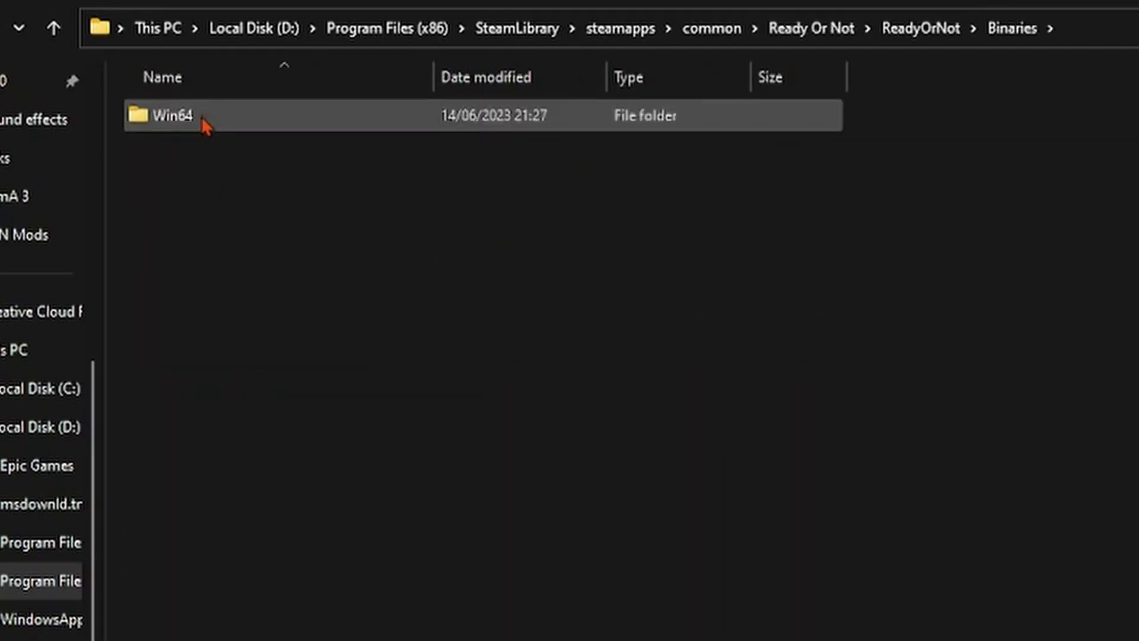
pyautogui.doubleClick(205, 125)
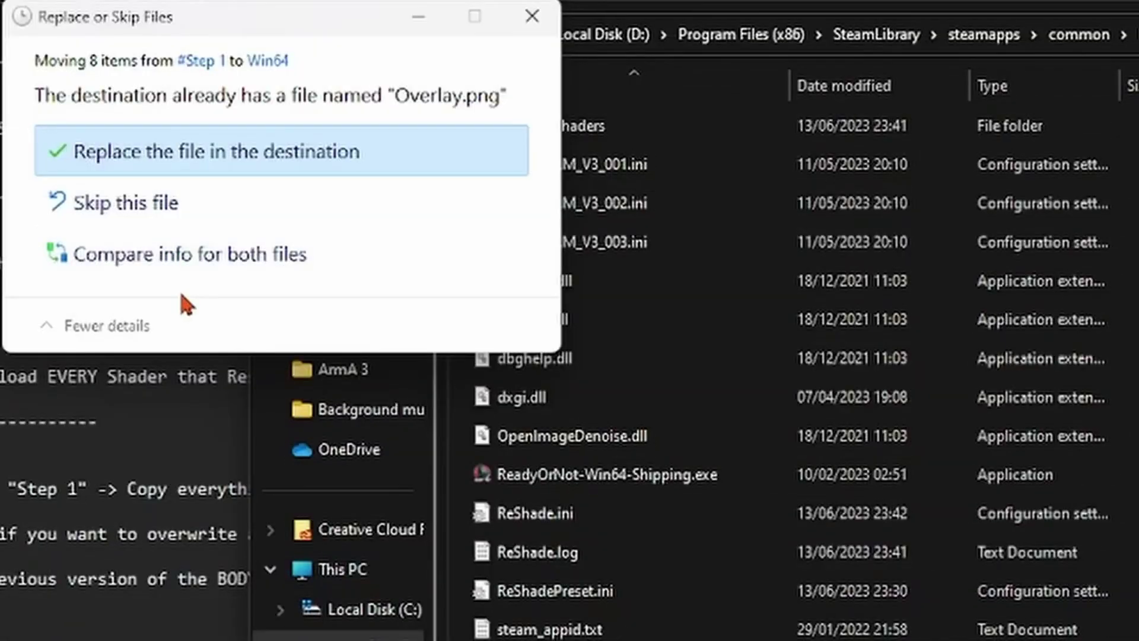
pyautogui.click(175, 161)
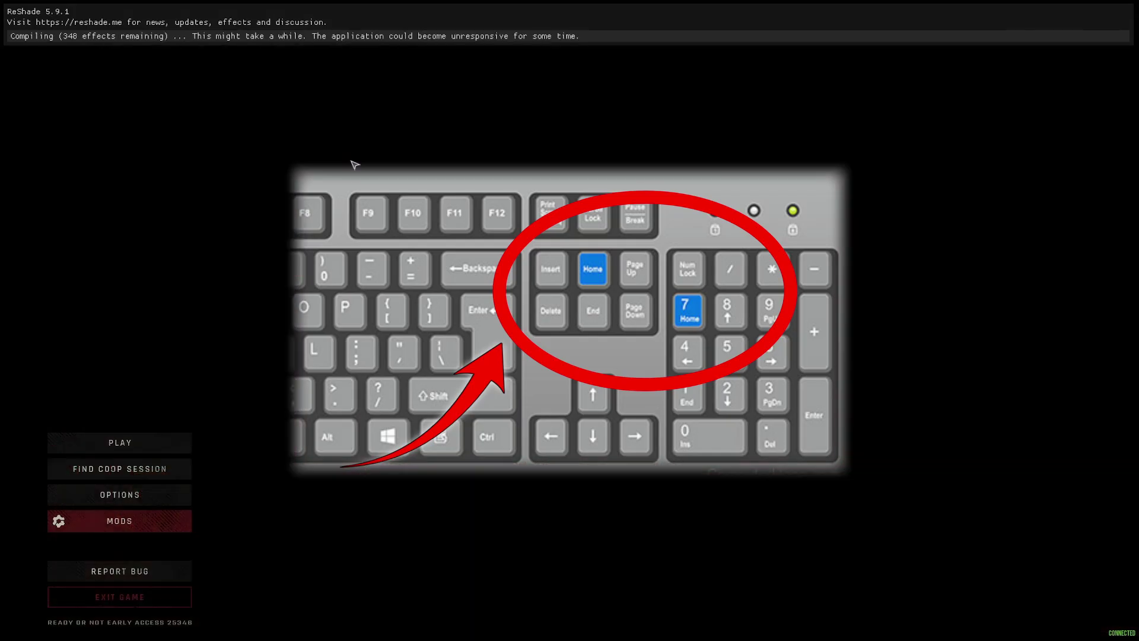
# Open ReShade with Home, skip the tutorial, view Statistics and Settings, then return Home.
pyautogui.press('Home')
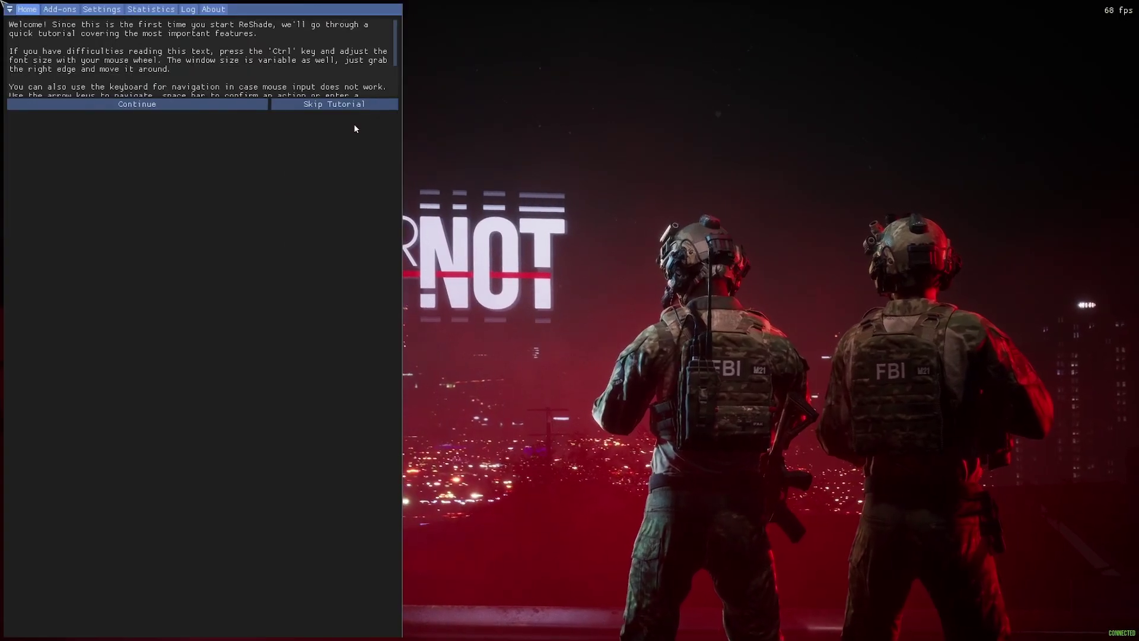
pyautogui.click(317, 105)
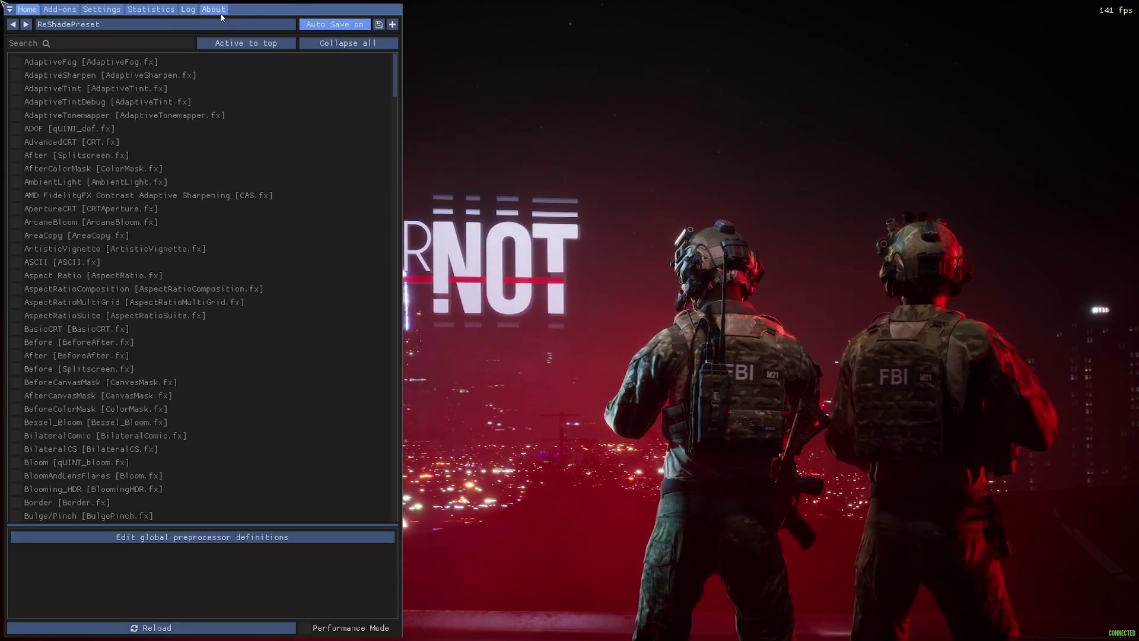
pyautogui.click(152, 9)
pyautogui.click(102, 9)
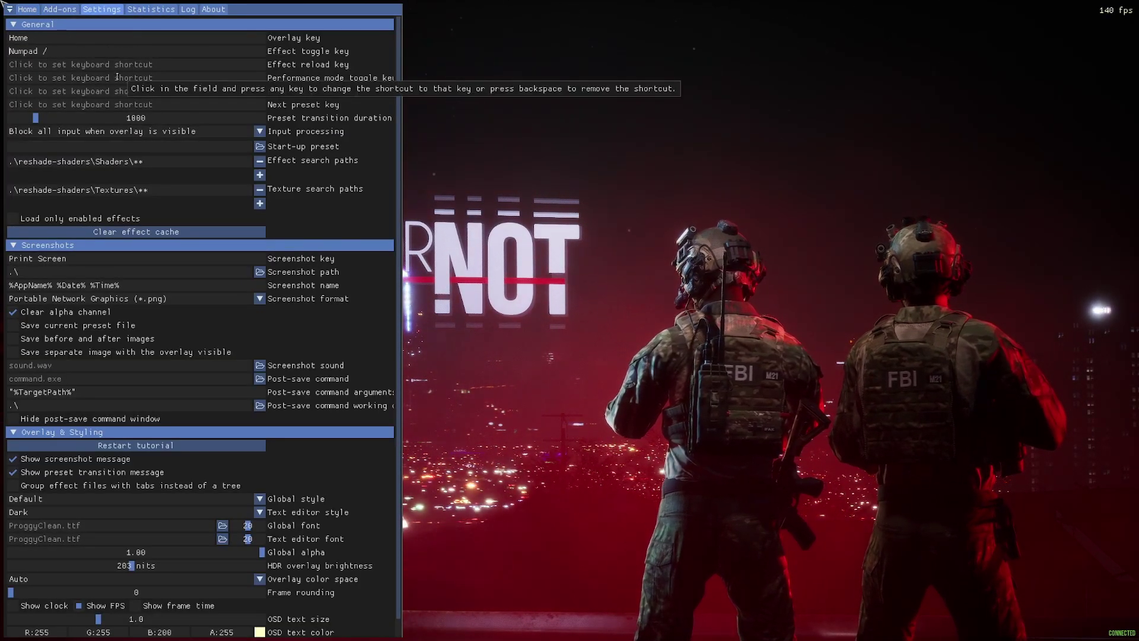
pyautogui.click(27, 10)
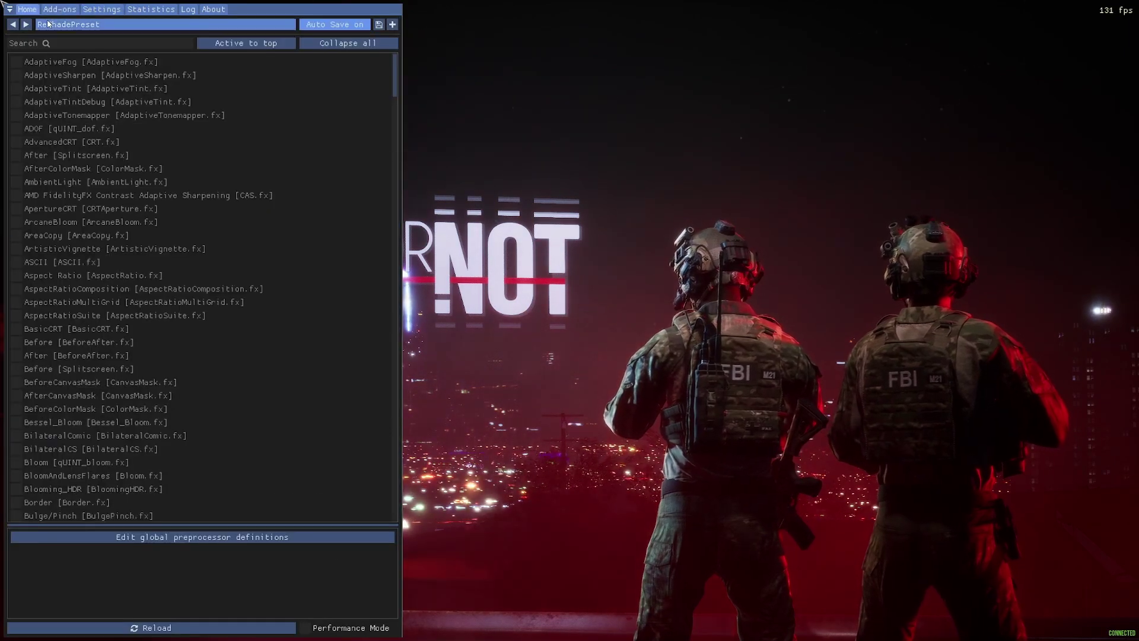
# Load the BODY_CAM_DELTA.ini preset in ReShade.
pyautogui.click(259, 25)
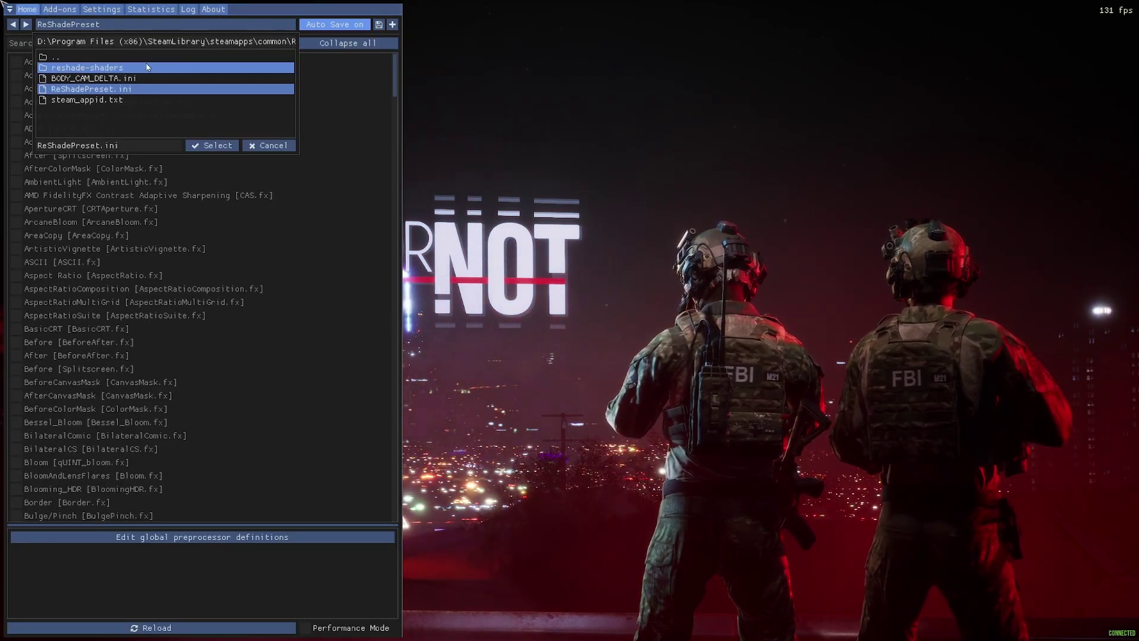
pyautogui.click(111, 79)
pyautogui.doubleClick(111, 79)
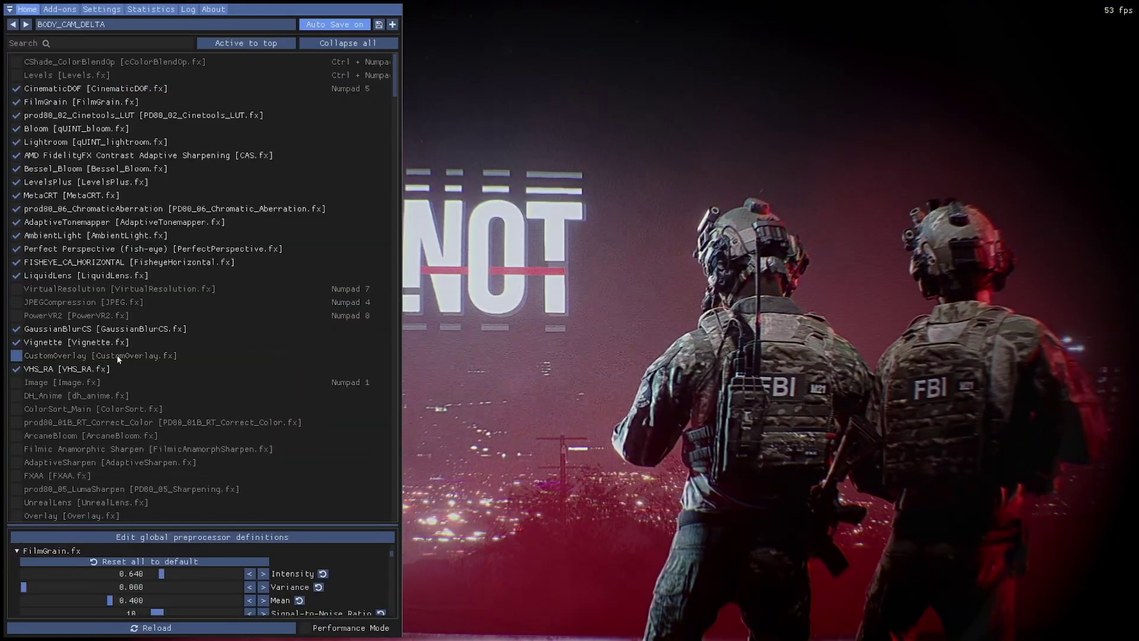
# Enable CustomOverlay and cycle its overlay image to AXON BODY 4.
pyautogui.click(116, 355)
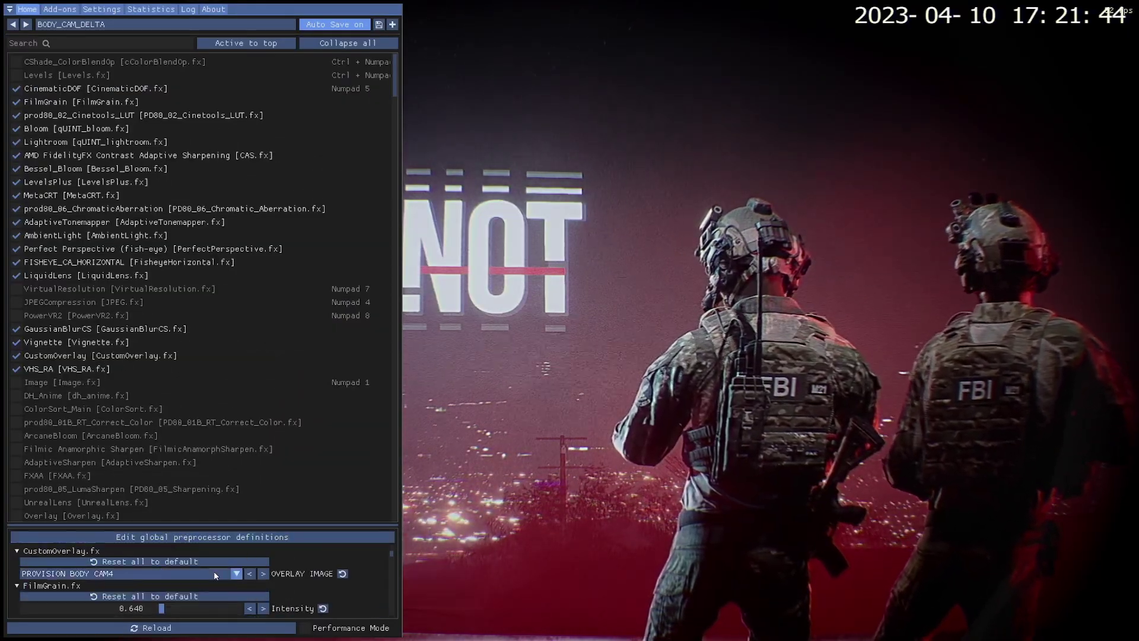
pyautogui.click(263, 573)
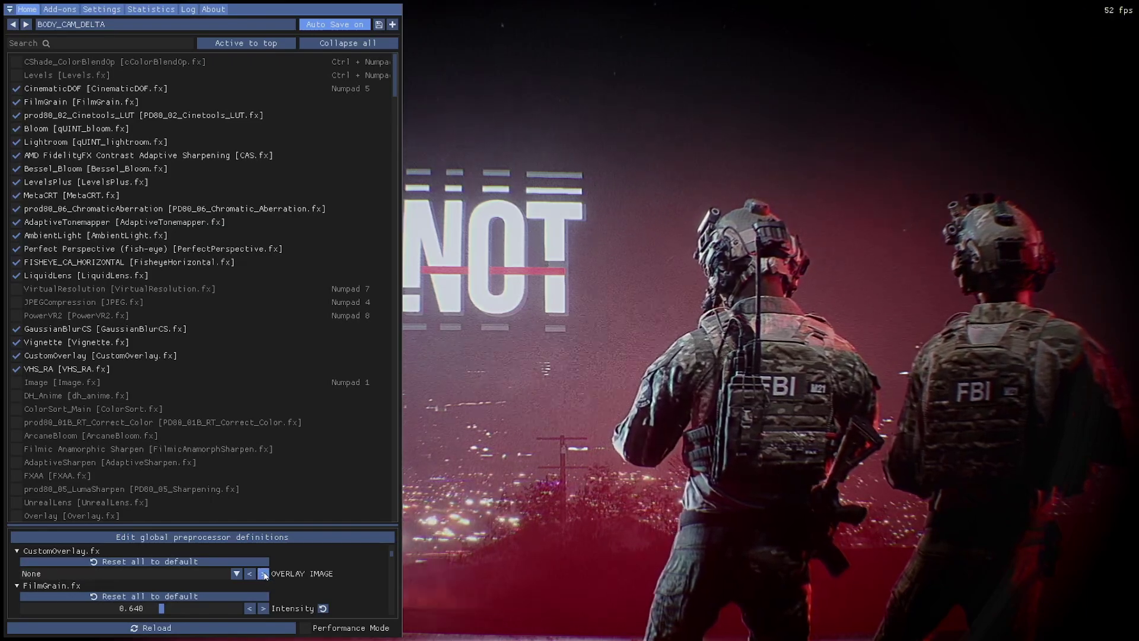
pyautogui.click(264, 573)
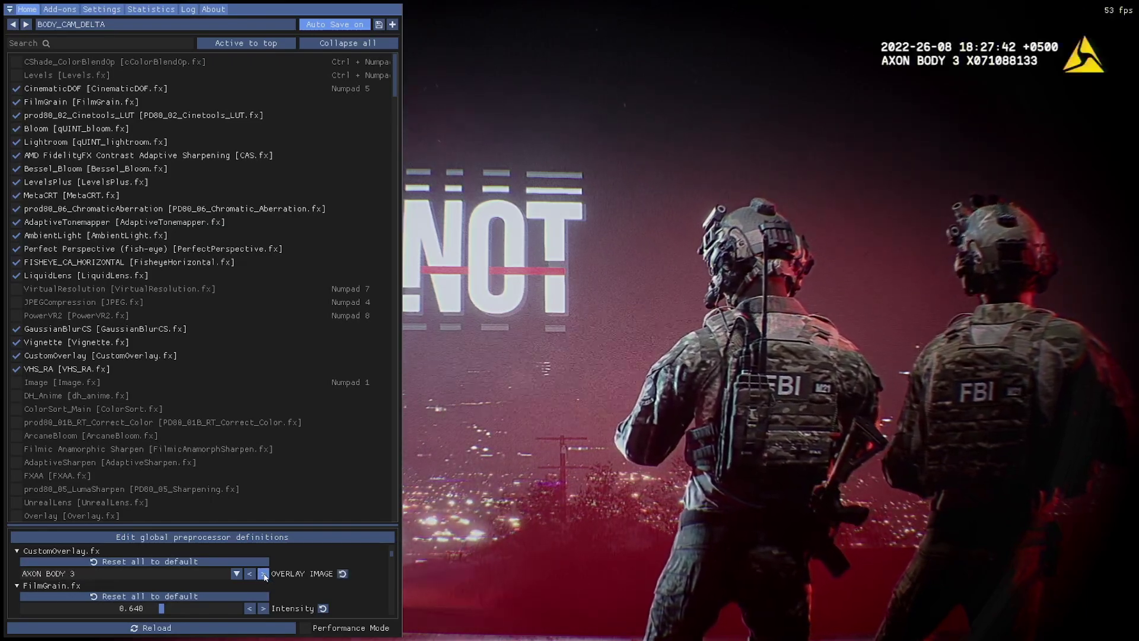
pyautogui.click(263, 573)
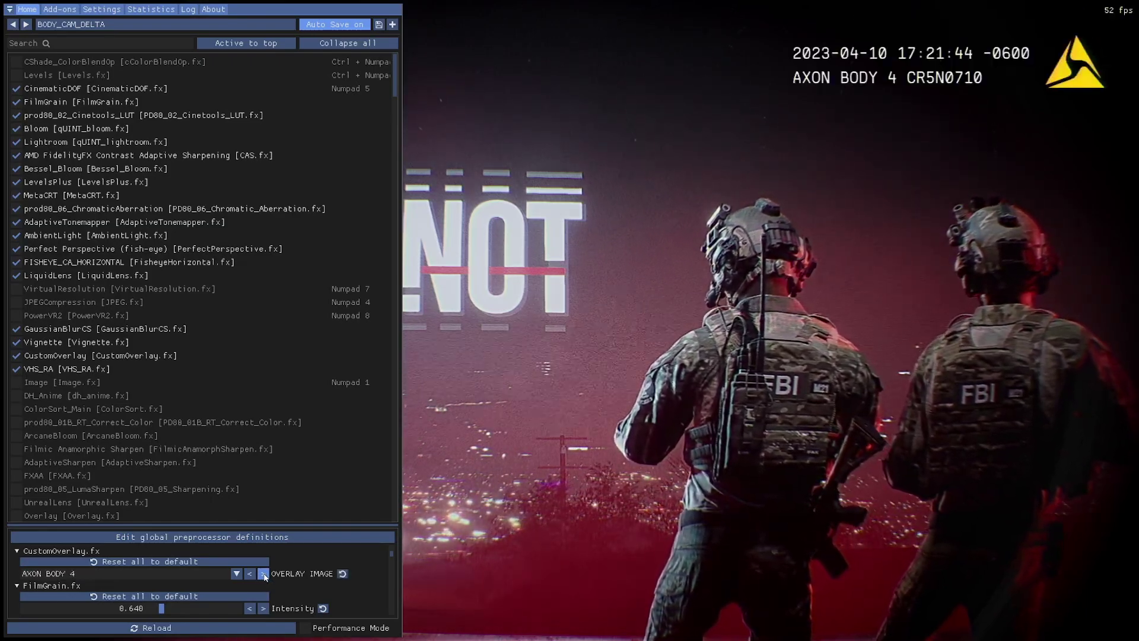